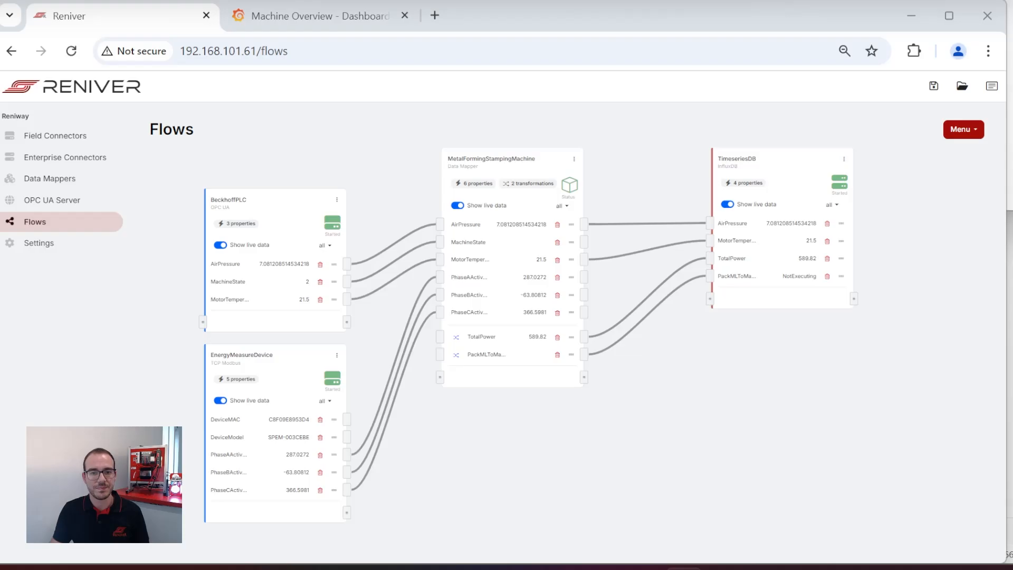
pyautogui.click(68, 201)
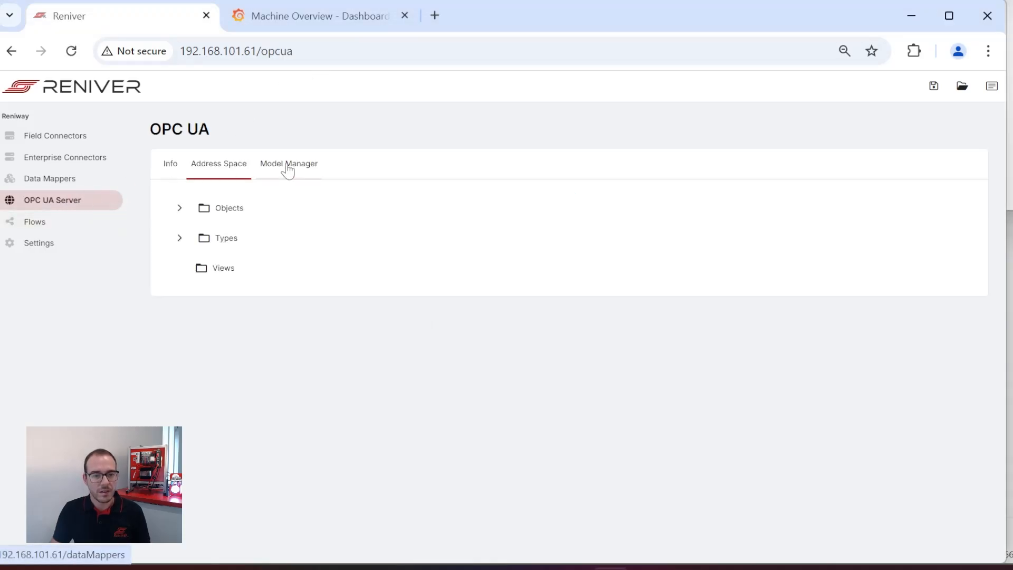
pyautogui.click(288, 165)
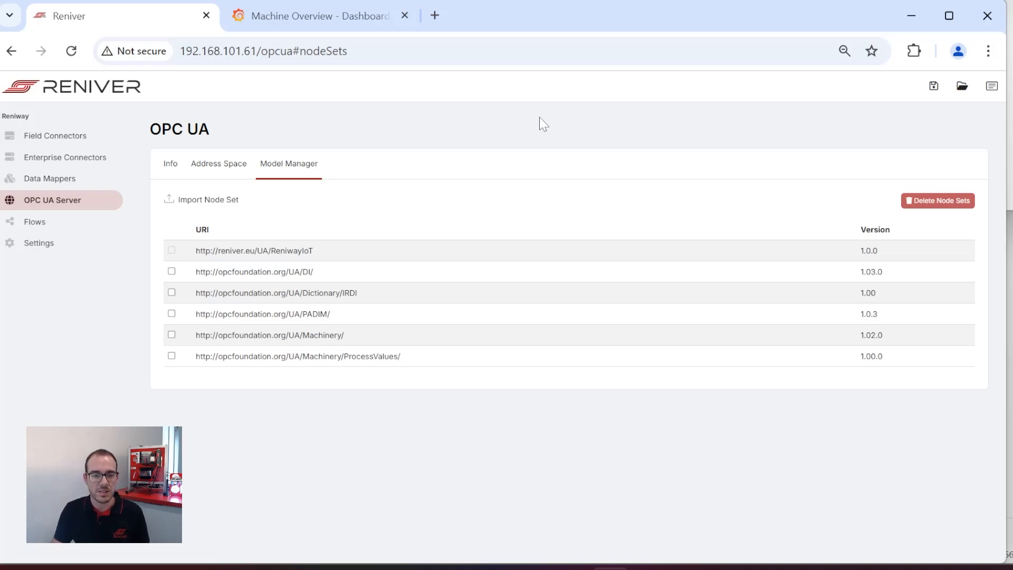
pyautogui.click(203, 200)
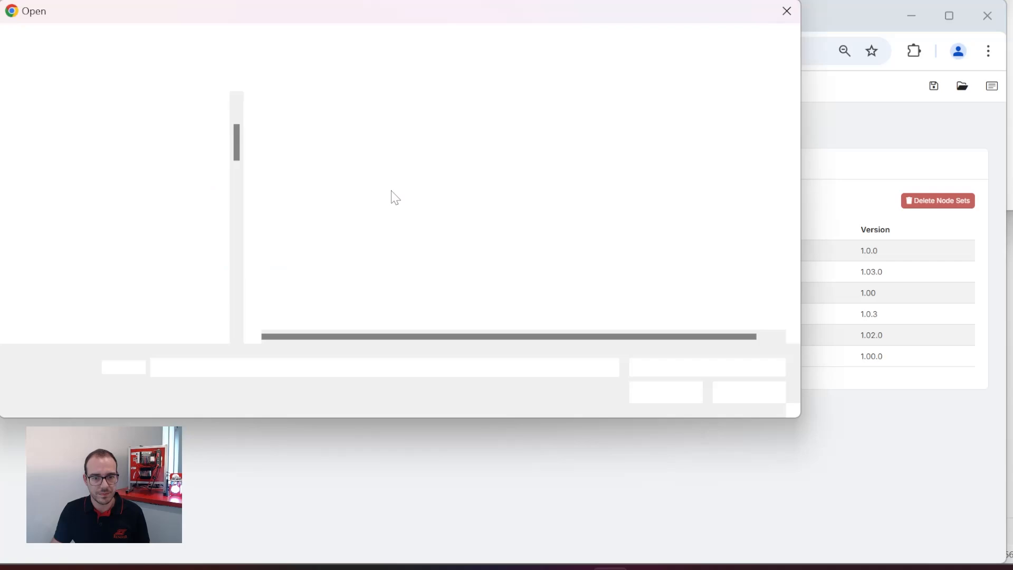
pyautogui.doubleClick(350, 251)
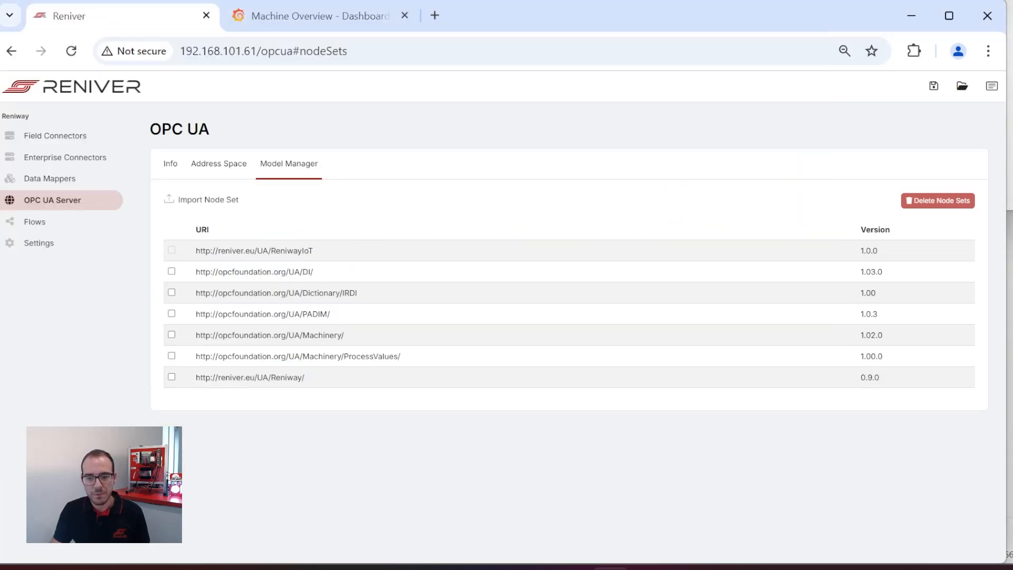
pyautogui.doubleClick(280, 378)
pyautogui.click(271, 378)
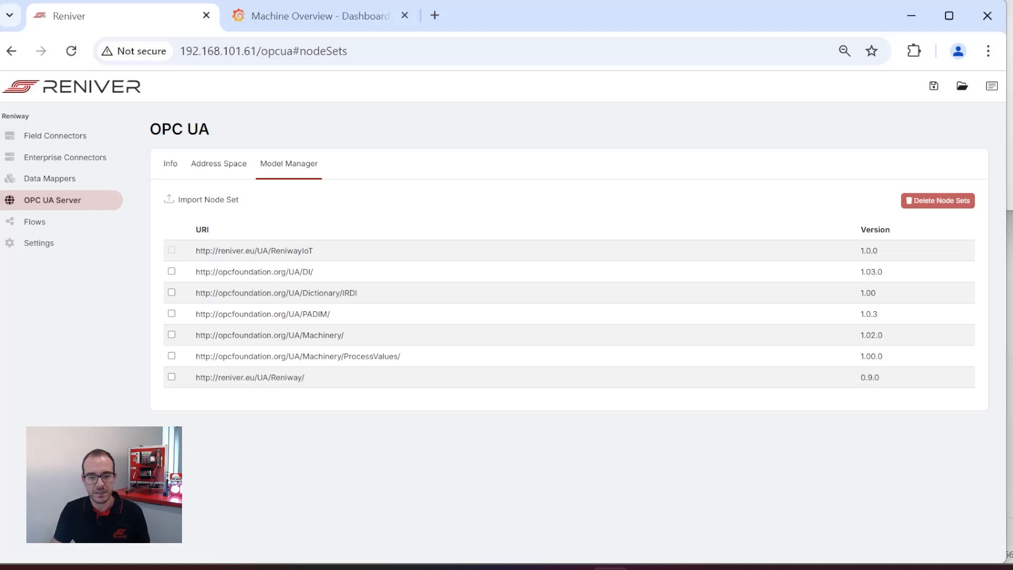
pyautogui.tripleClick(270, 378)
# Start a new instance named MetalFormingStampingMachine under Objects > Machines in the OPC UA server's address space.
pyautogui.click(52, 182)
pyautogui.click(59, 200)
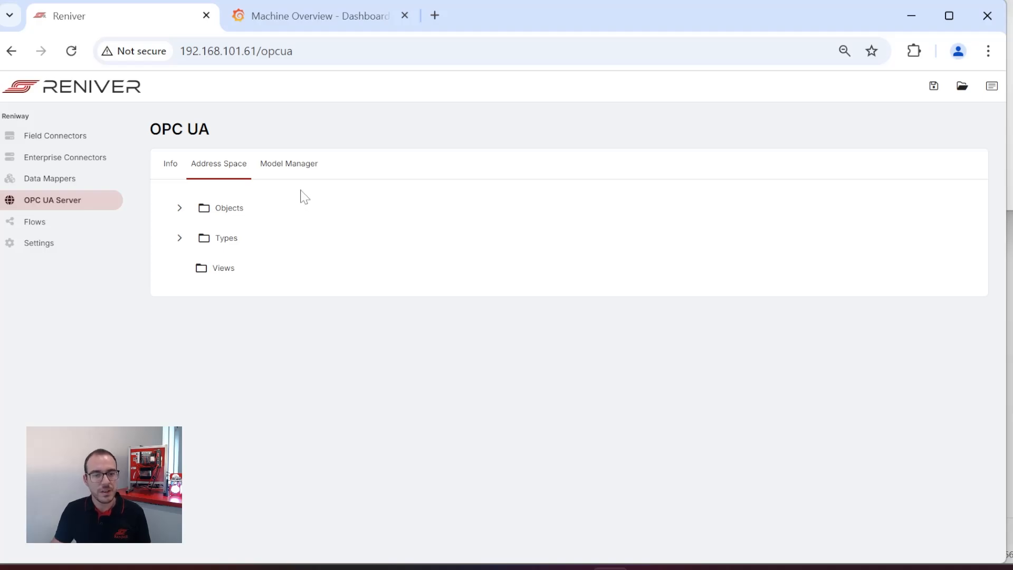
pyautogui.click(180, 208)
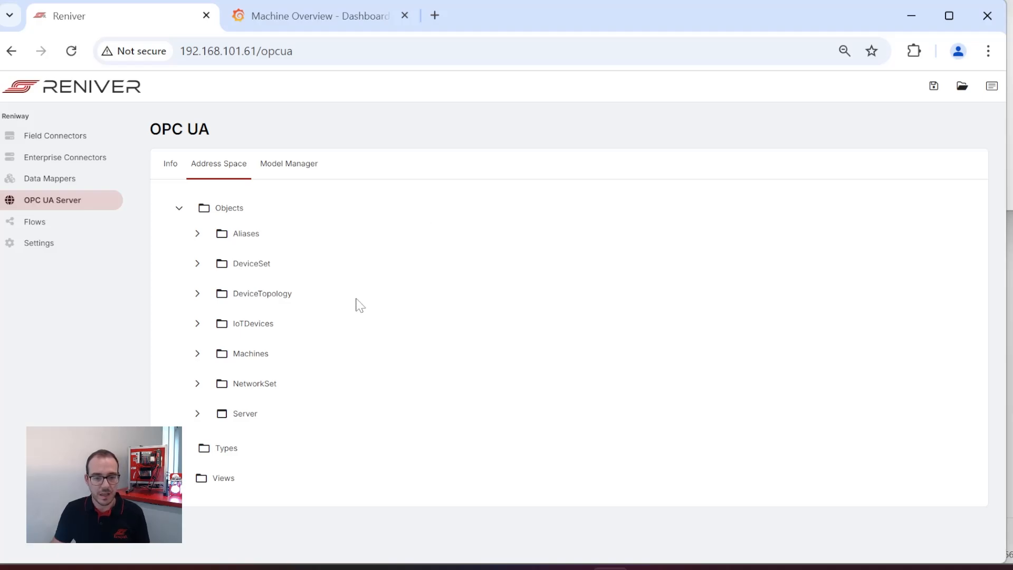
pyautogui.click(198, 354)
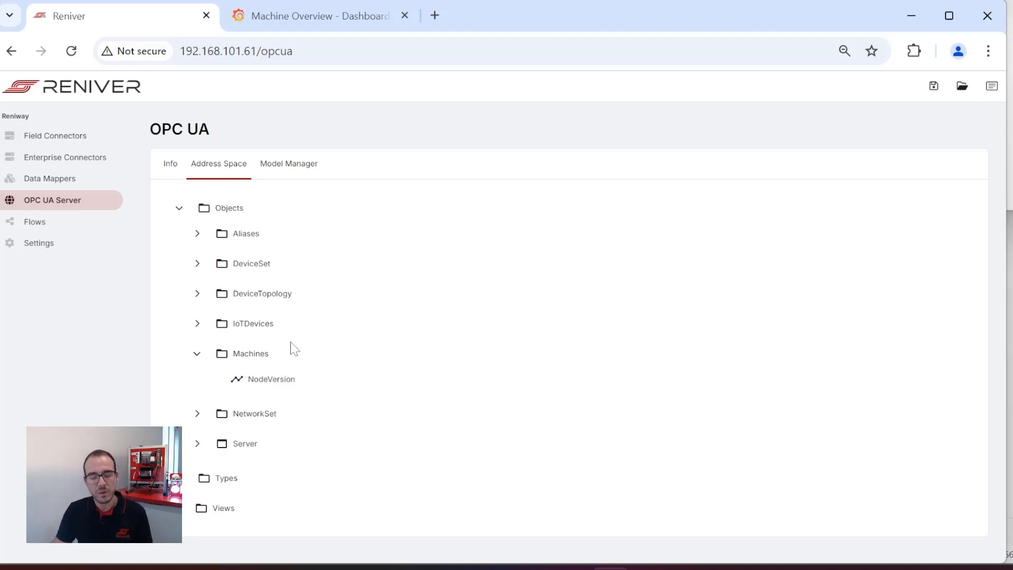
pyautogui.rightClick(253, 354)
pyautogui.click(269, 380)
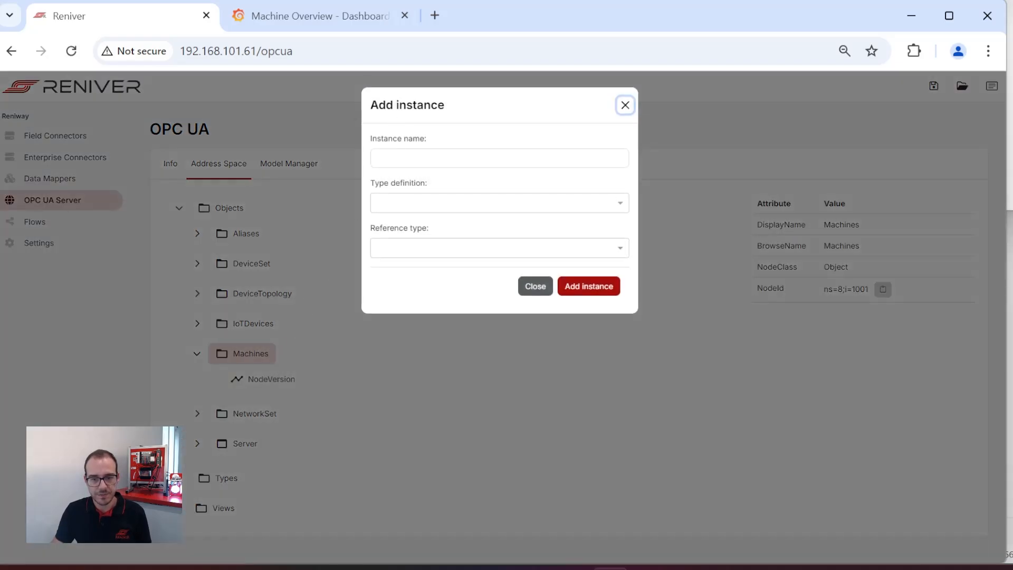
pyautogui.click(470, 158)
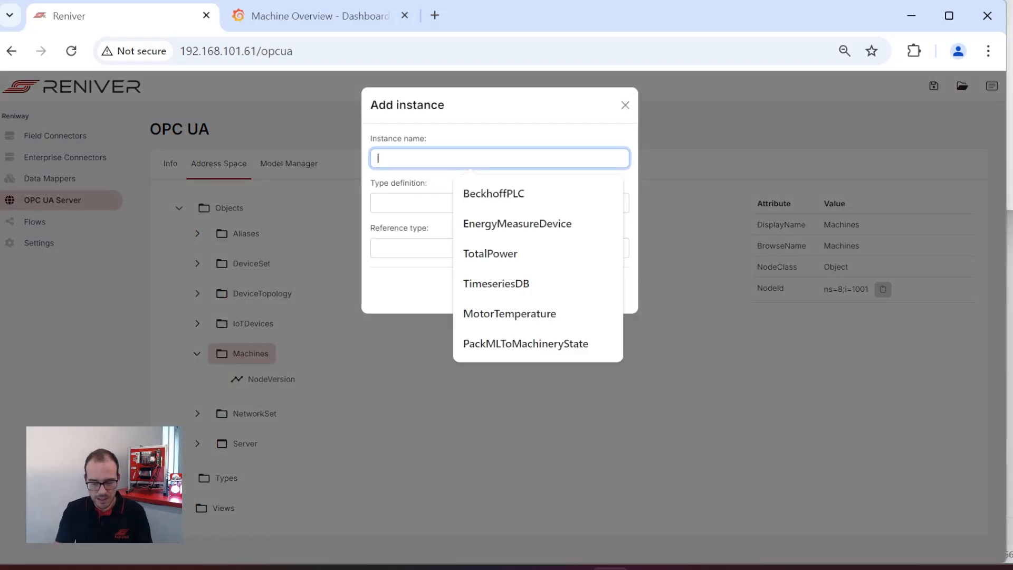
pyautogui.write('met')
pyautogui.click(583, 193)
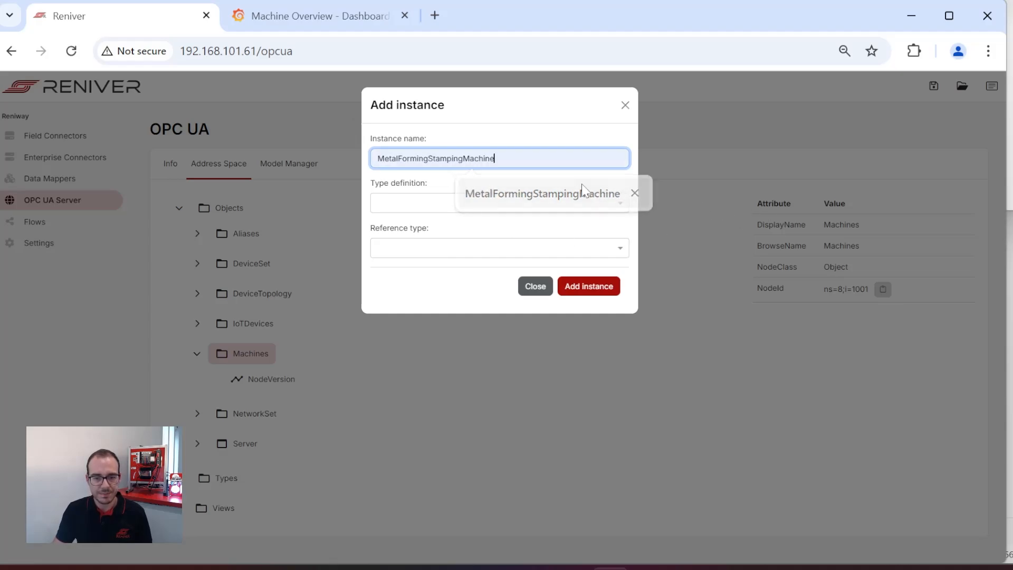
# Give the machine instance the type definition 10:GenericMachineType and the reference type Organizes, and add it.
pyautogui.click(482, 203)
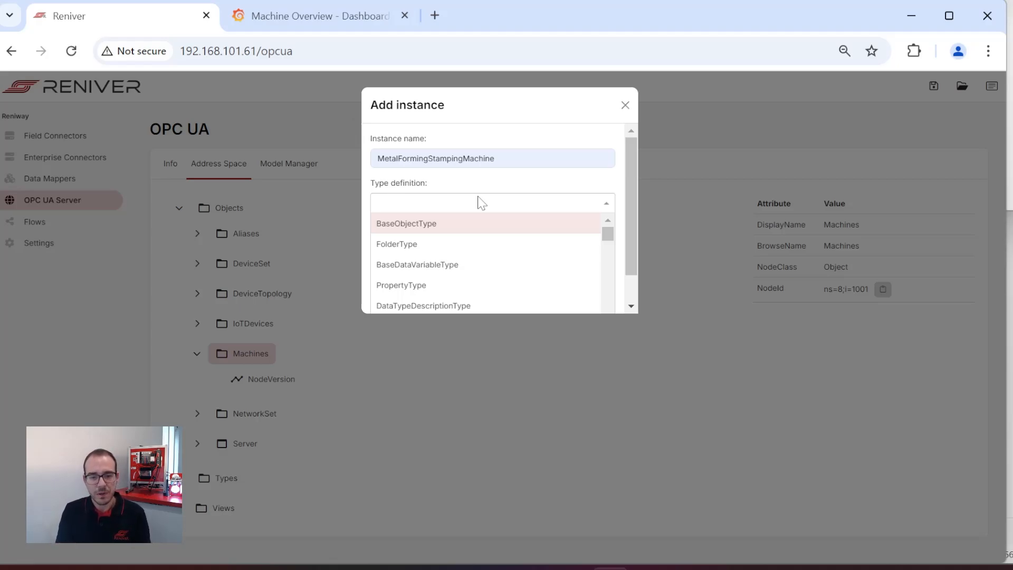
pyautogui.write('gen')
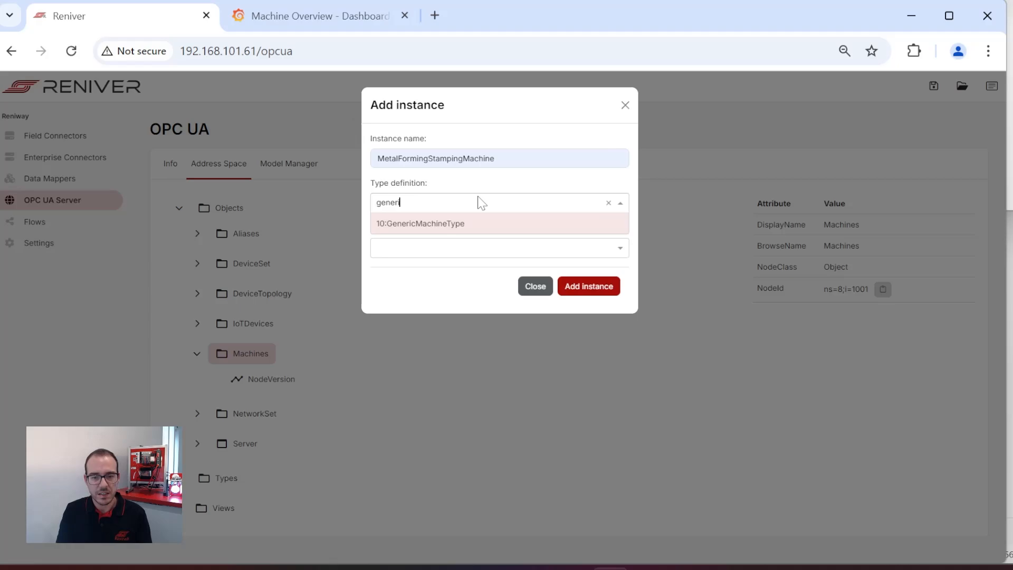
pyautogui.write('eri')
pyautogui.click(472, 223)
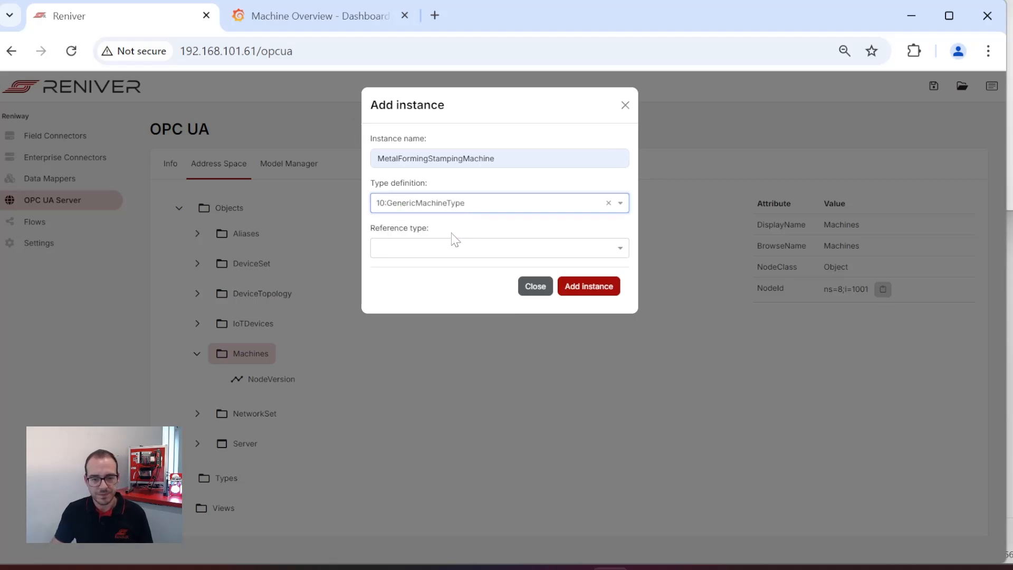
pyautogui.click(454, 248)
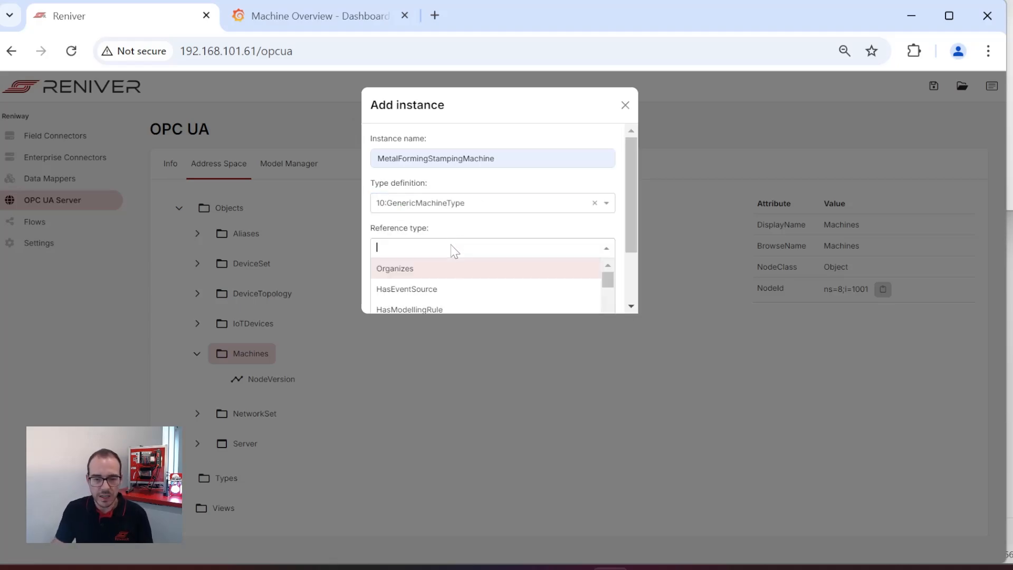
pyautogui.click(478, 270)
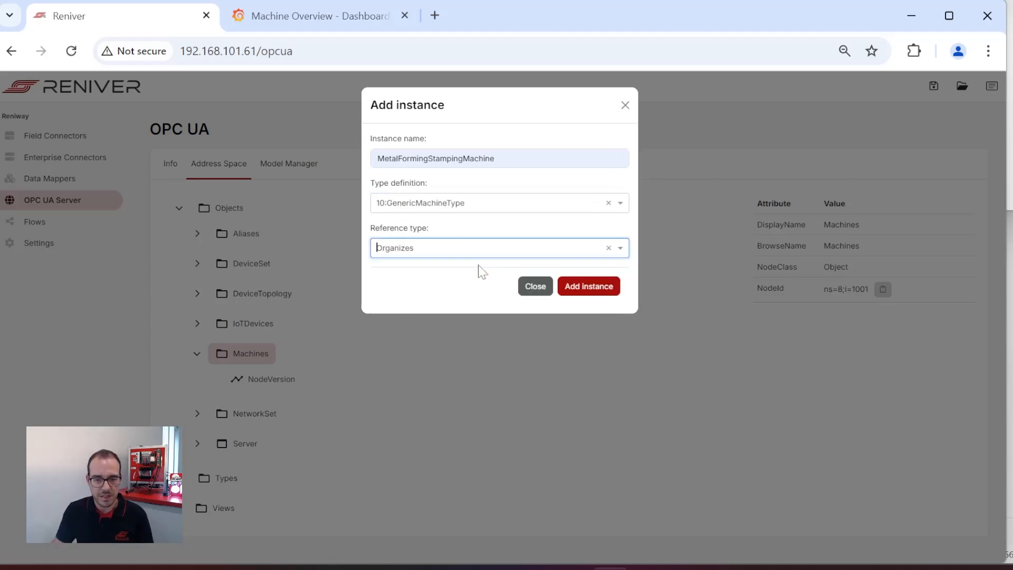
pyautogui.click(598, 290)
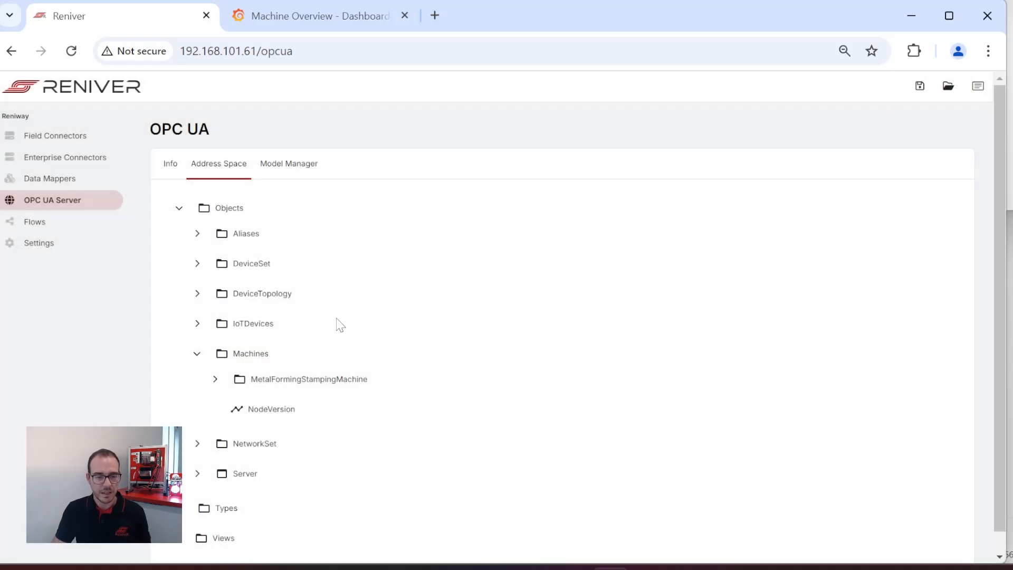
# Expand MetalFormingStampingMachine down to MachineryBuildingBlocks > MachineryItemState and examine the attributes of CurrentState.
pyautogui.click(214, 379)
pyautogui.scroll(-3, 411, 259)
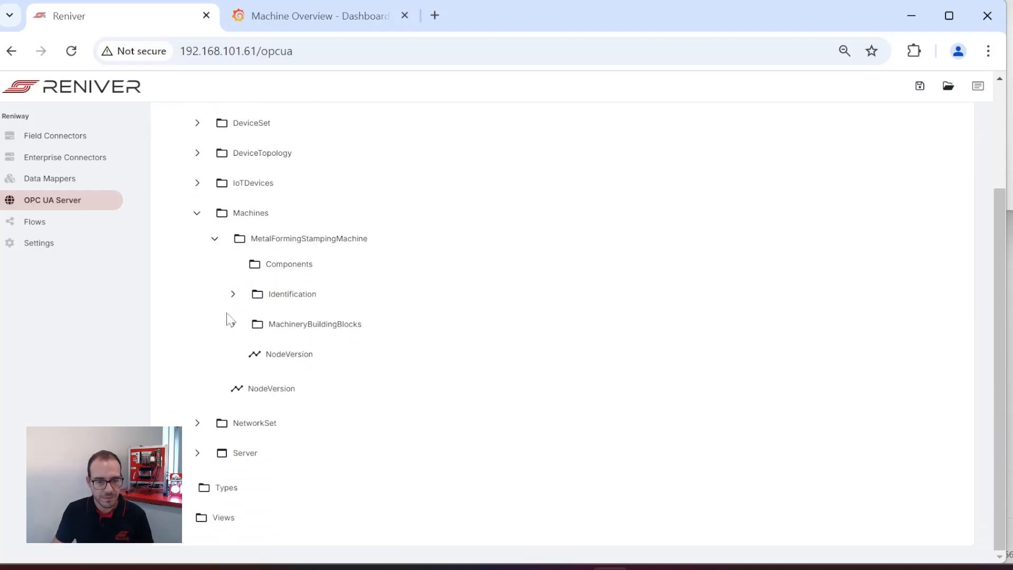
pyautogui.click(232, 325)
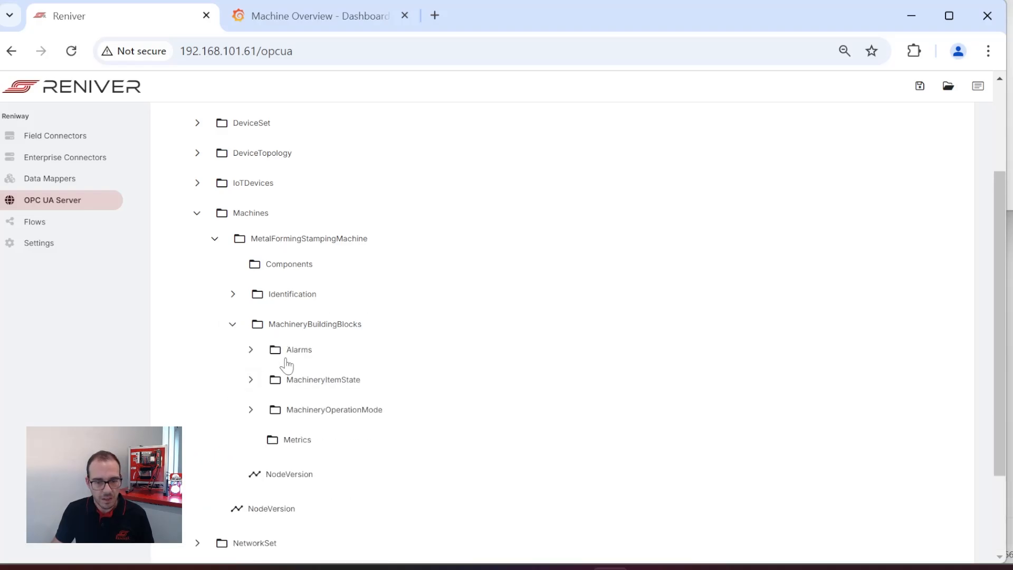
pyautogui.scroll(-2, 322, 332)
pyautogui.click(250, 296)
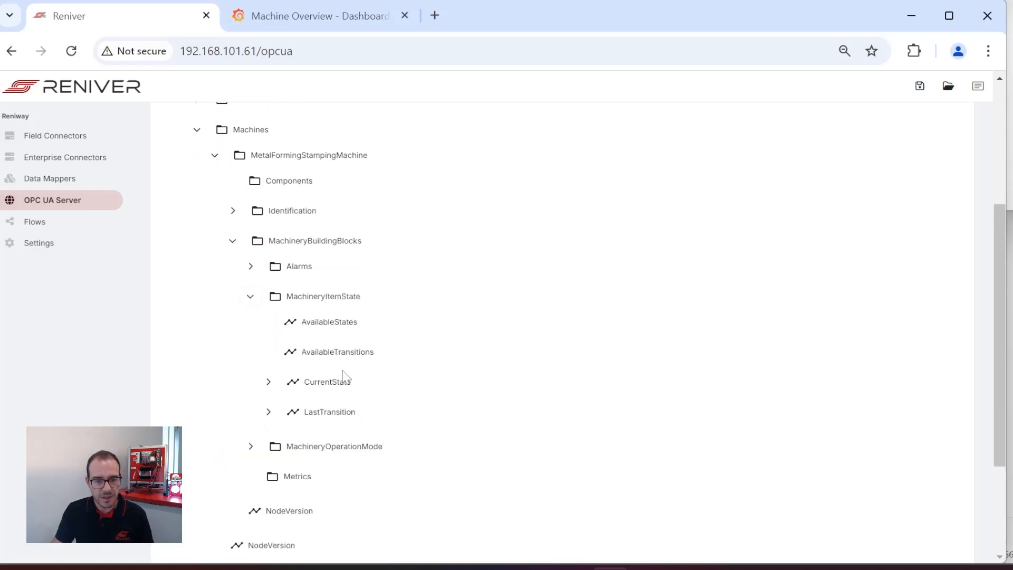
pyautogui.click(333, 383)
pyautogui.scroll(-2, 285, 381)
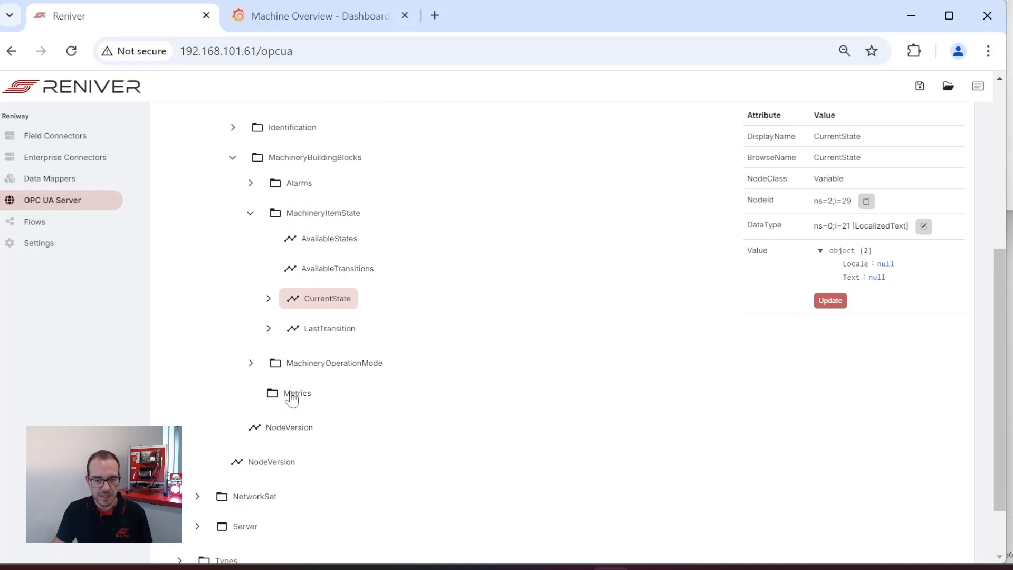
# Start a new instance named TotalPower under the machine's Metrics folder.
pyautogui.click(290, 399)
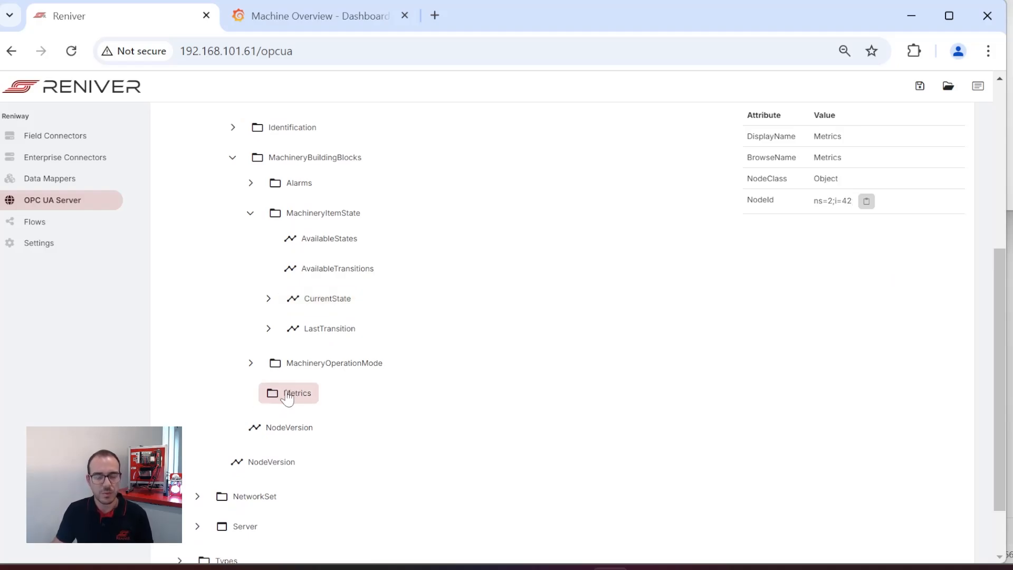
pyautogui.rightClick(294, 399)
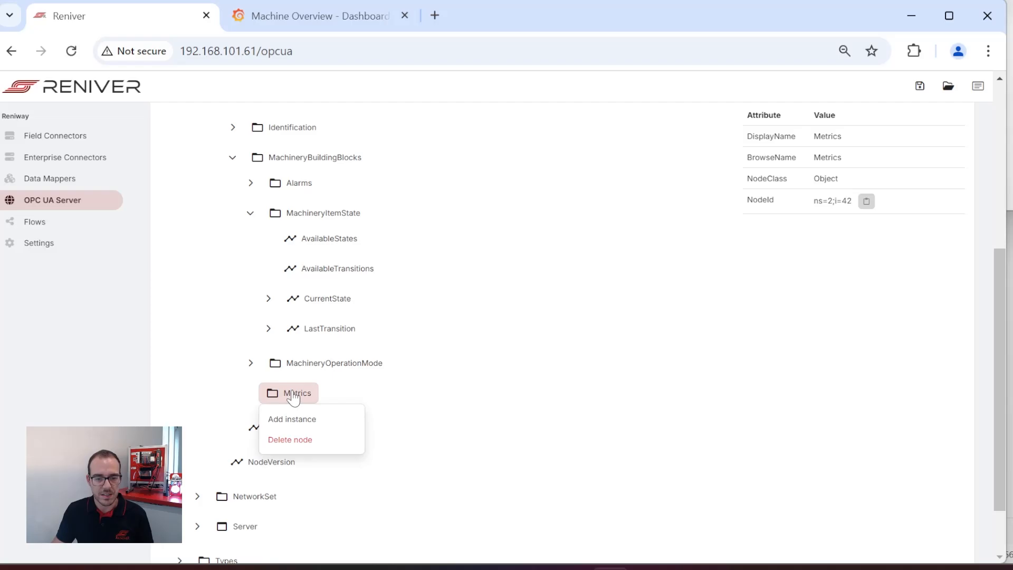
pyautogui.click(337, 421)
pyautogui.click(470, 158)
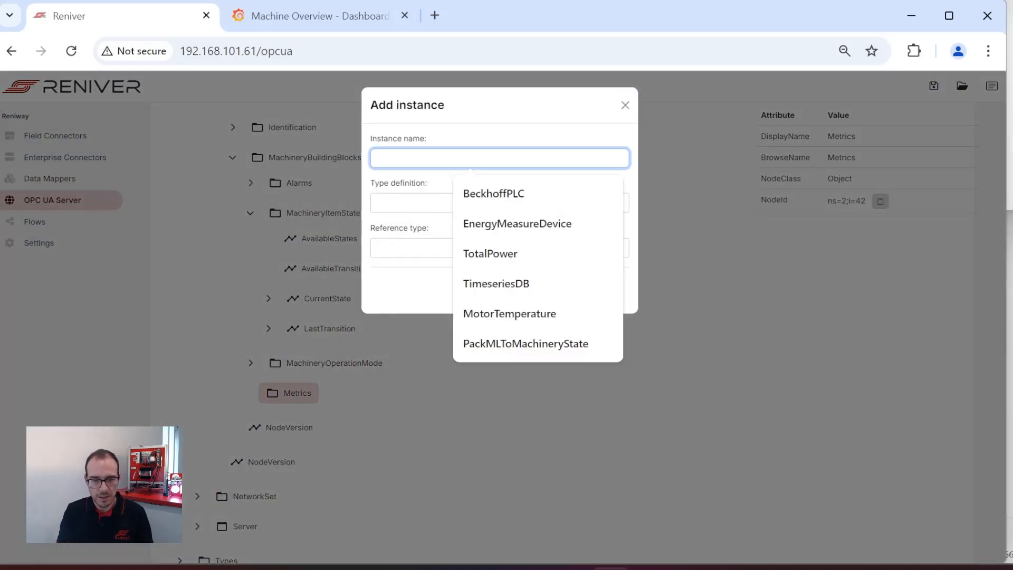
pyautogui.write('TotalPower')
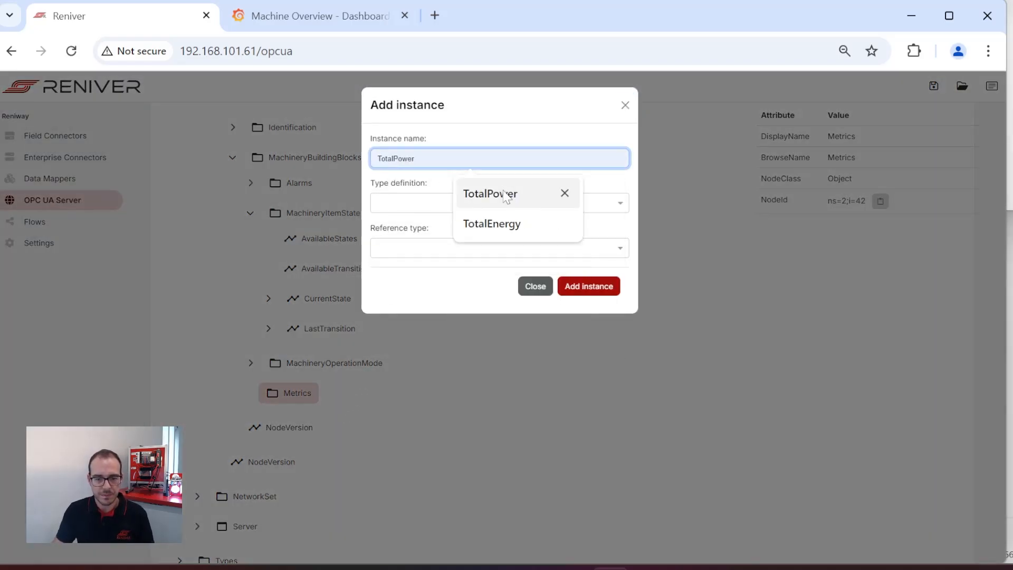
pyautogui.click(511, 194)
# Give the TotalPower instance the type definition AnalogUnitType and the reference type HasComponent, and add it.
pyautogui.click(469, 203)
pyautogui.write('a')
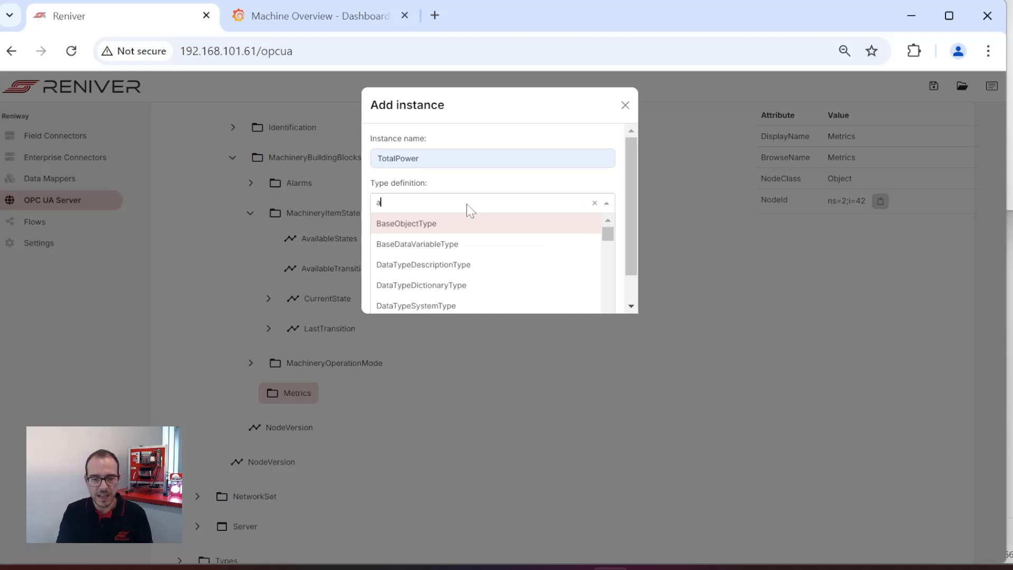
pyautogui.write('nalogu')
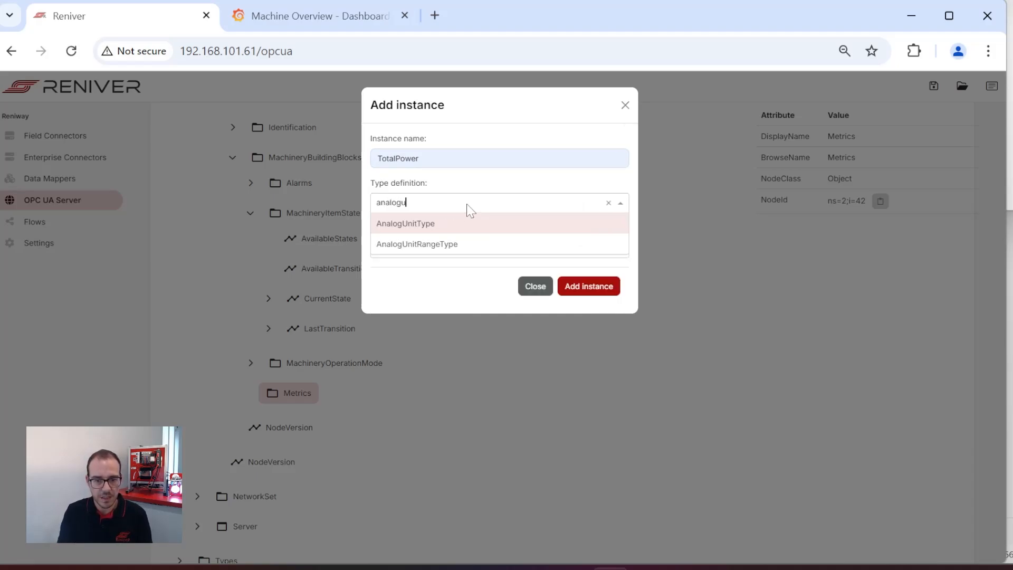
pyautogui.write('ni')
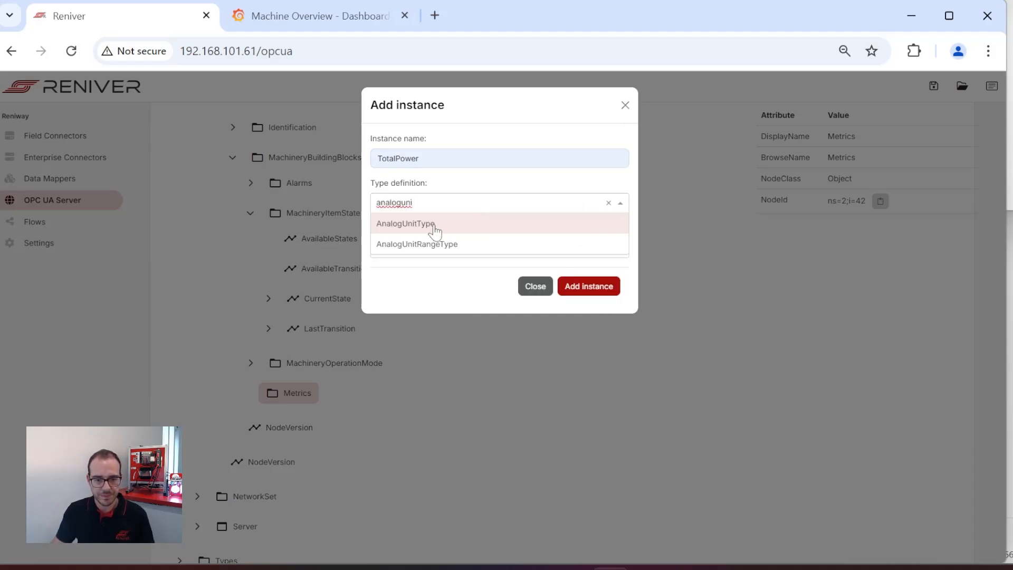
pyautogui.click(436, 228)
pyautogui.click(443, 247)
pyautogui.write('hascom')
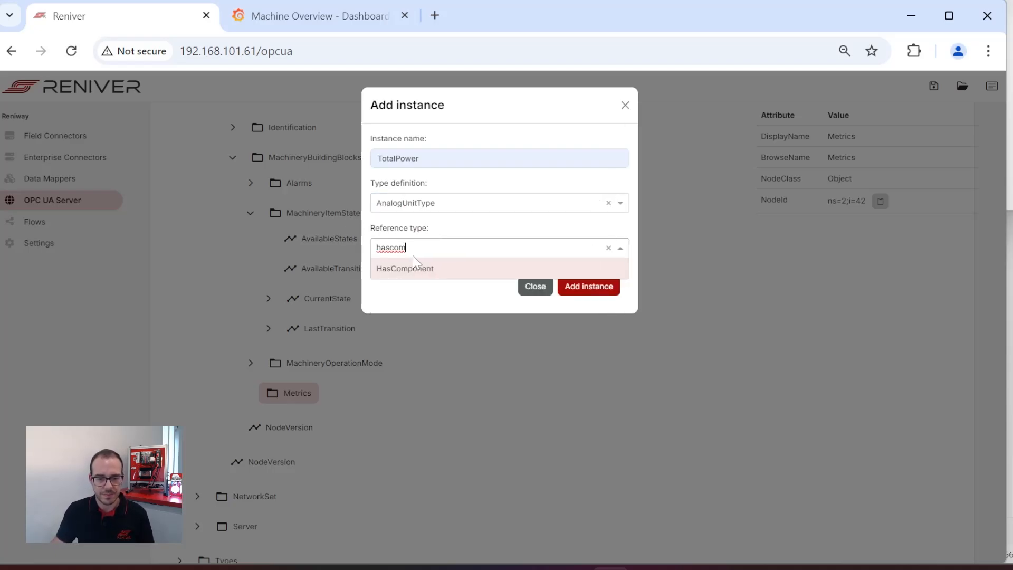
pyautogui.click(422, 269)
pyautogui.click(594, 290)
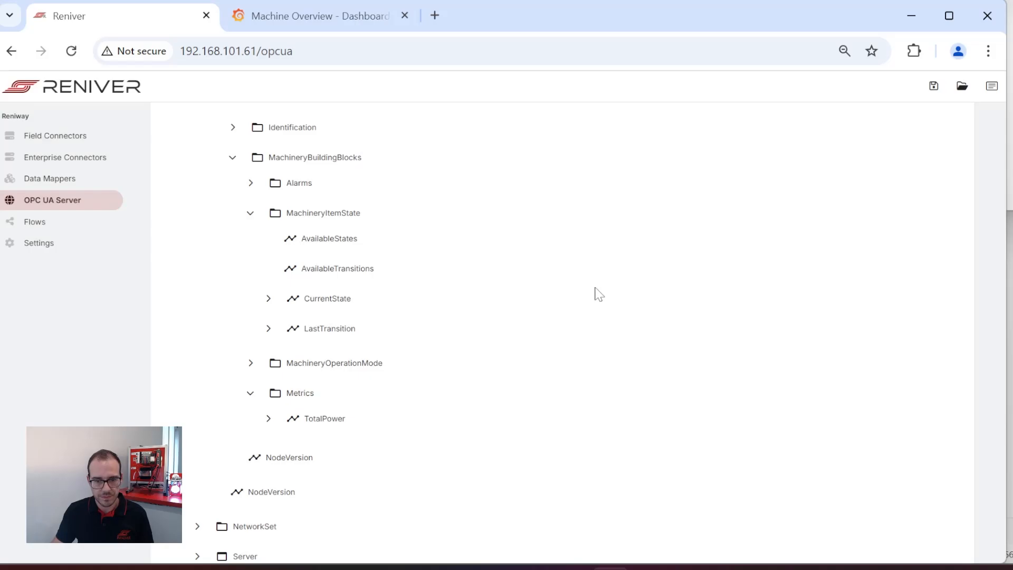
# Set the data type of the TotalPower variable to Double, then select its parent Metrics folder.
pyautogui.click(324, 419)
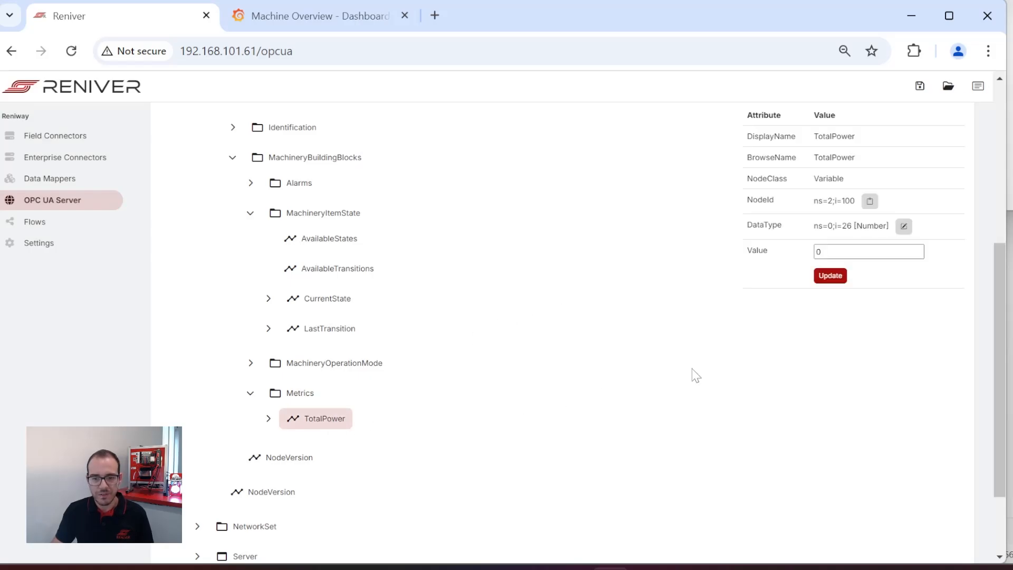
pyautogui.click(820, 250)
pyautogui.write('0')
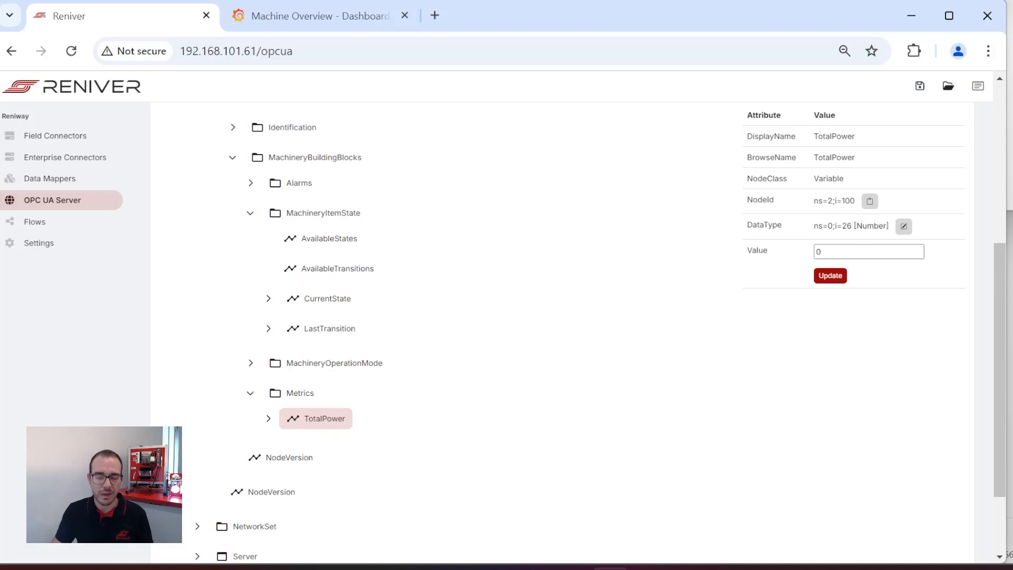
pyautogui.click(908, 227)
pyautogui.click(918, 249)
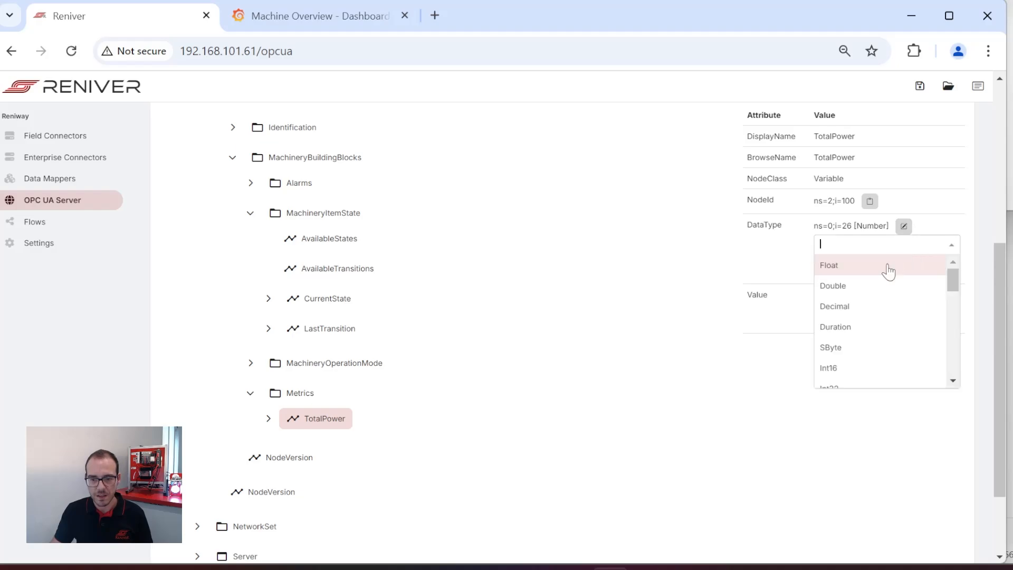
pyautogui.click(856, 290)
pyautogui.click(847, 275)
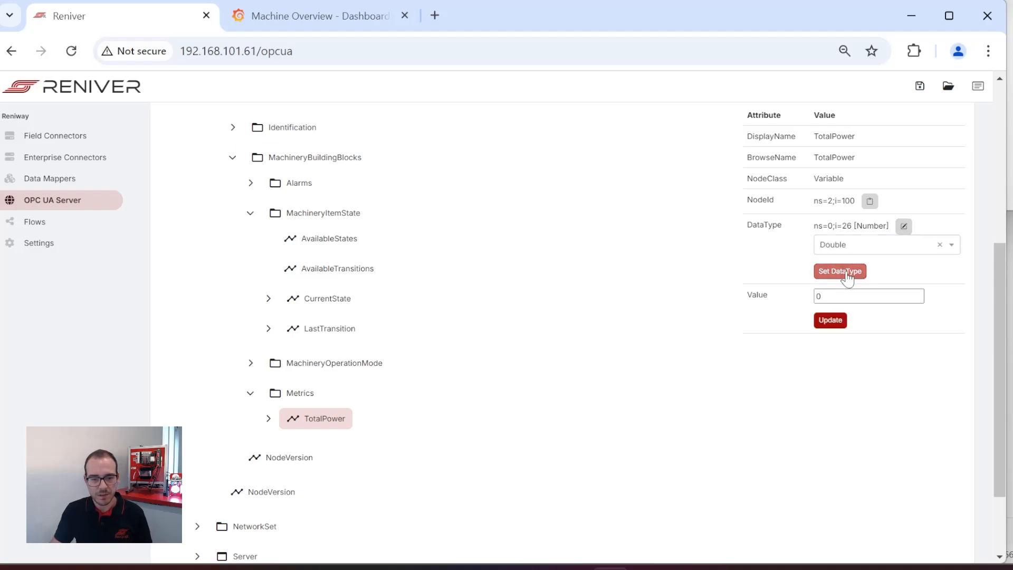
pyautogui.click(293, 396)
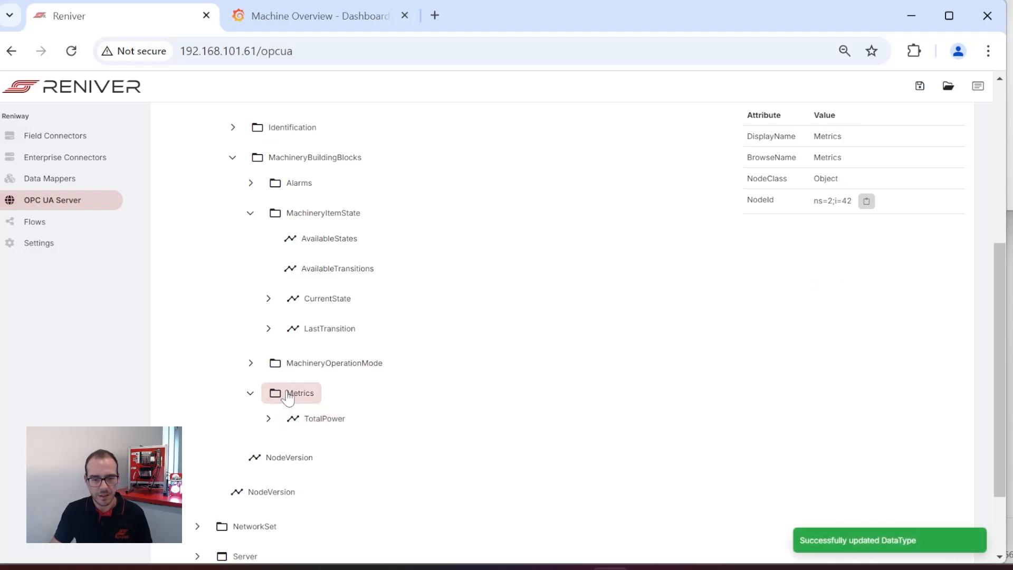
# Start a new instance named MotorTemperature under the machine's Metrics folder.
pyautogui.rightClick(294, 397)
pyautogui.click(296, 419)
pyautogui.click(470, 159)
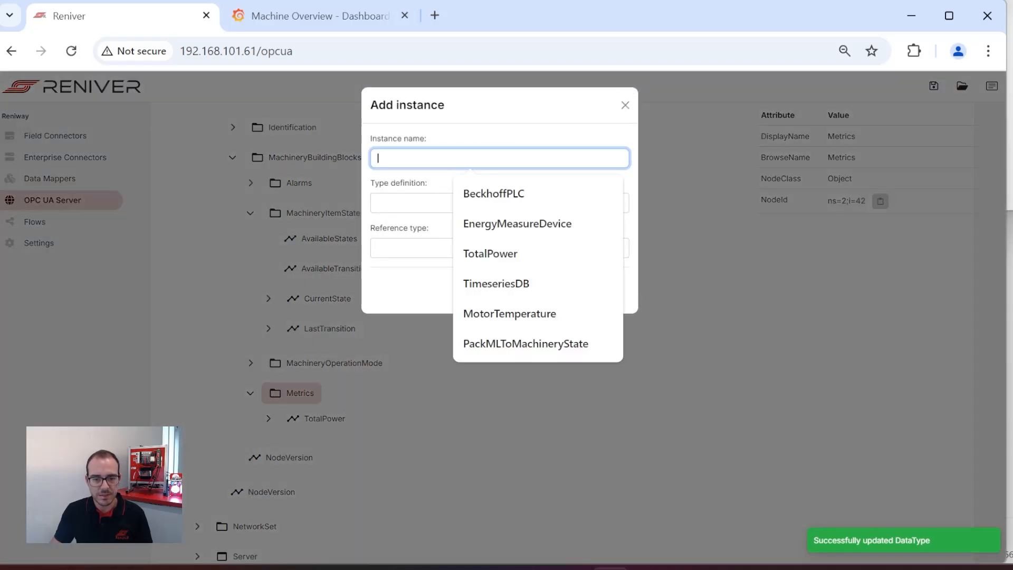
pyautogui.write('Moto')
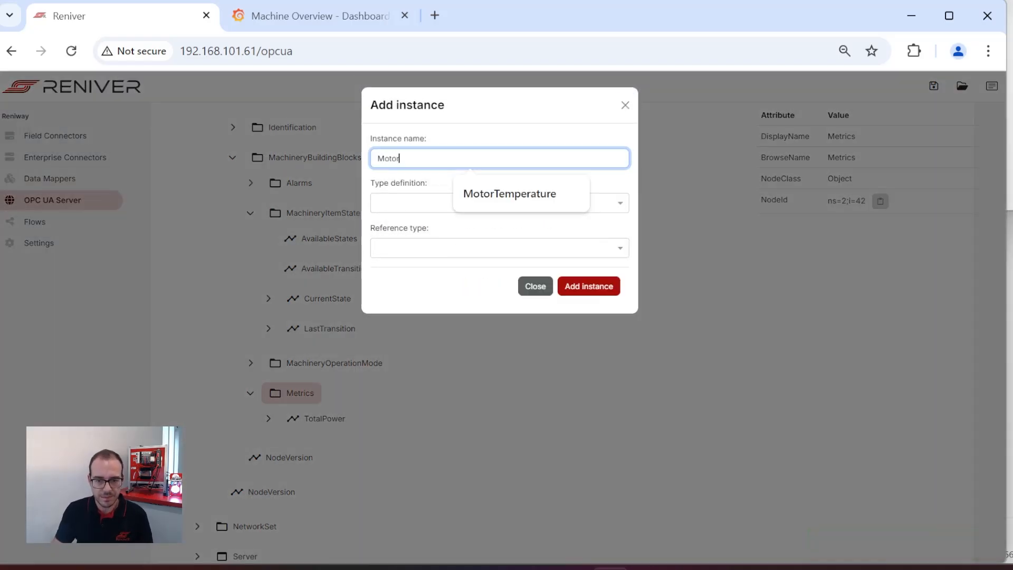
pyautogui.write('r')
pyautogui.click(517, 195)
# Give the MotorTemperature instance the type definition AnalogUnitType and the reference type HasComponent, and add it.
pyautogui.click(433, 208)
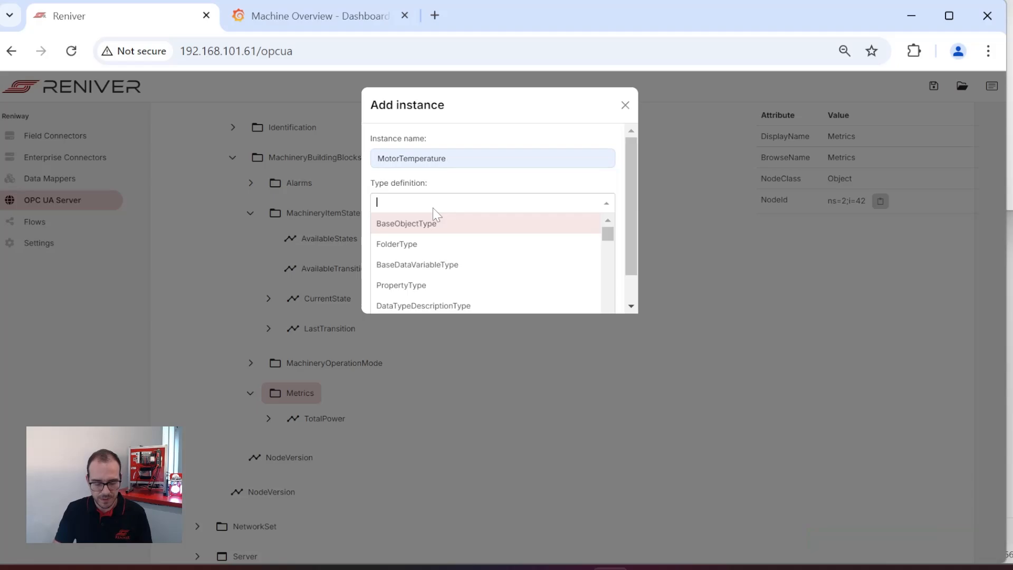
pyautogui.write('analog')
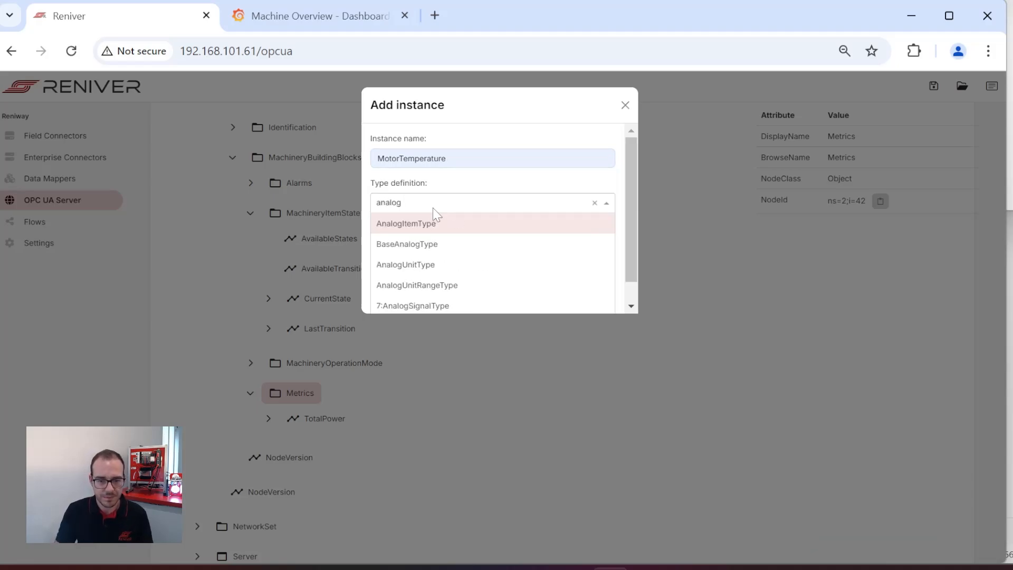
pyautogui.click(446, 264)
pyautogui.click(432, 248)
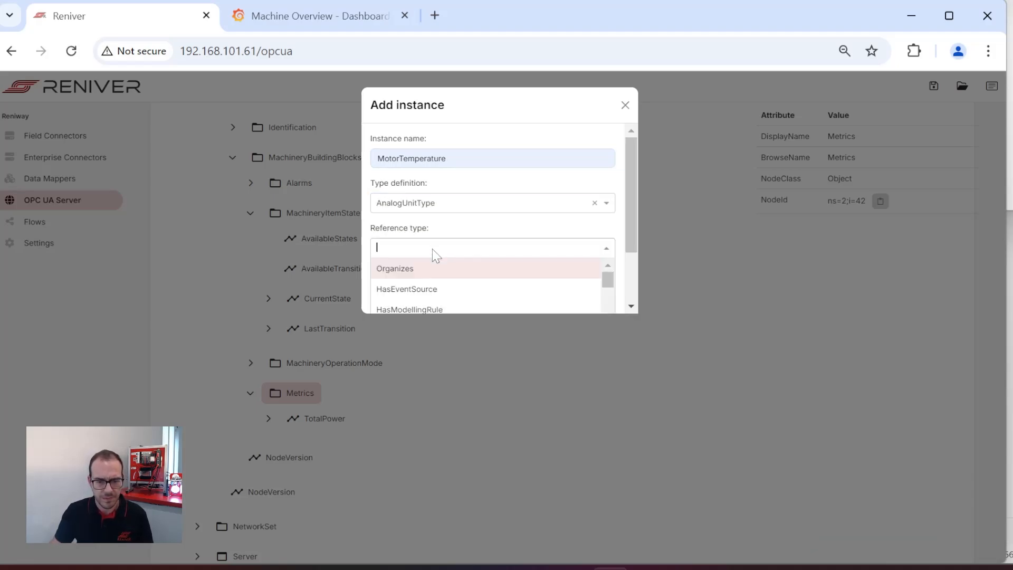
pyautogui.write('hascomo')
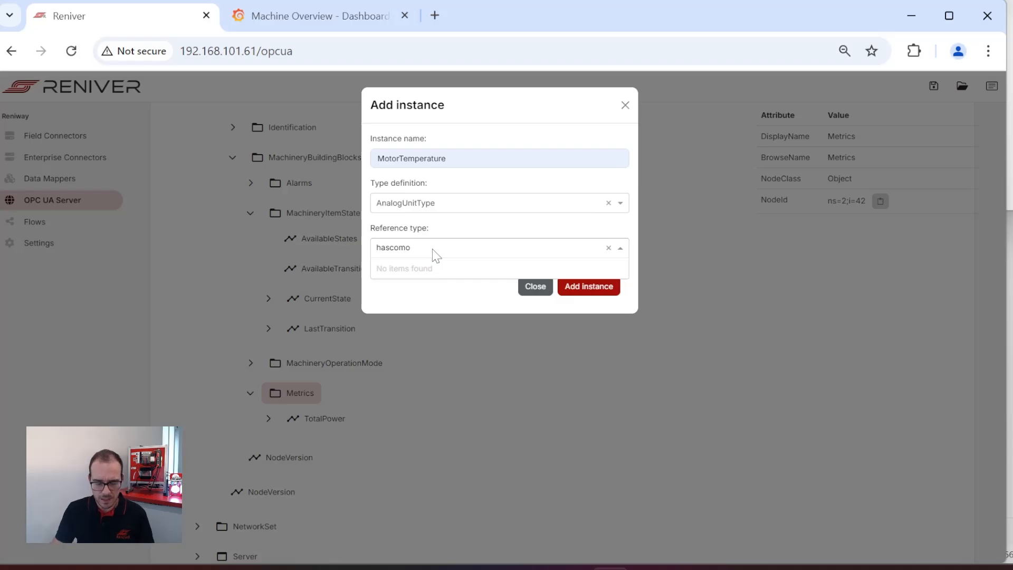
pyautogui.press('BackSpace')
pyautogui.click(464, 267)
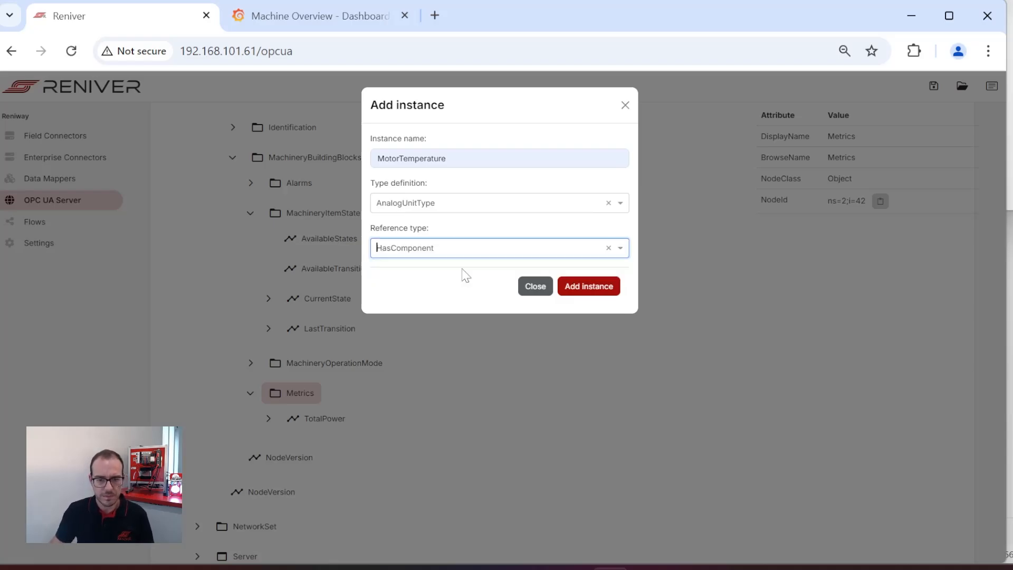
pyautogui.click(587, 287)
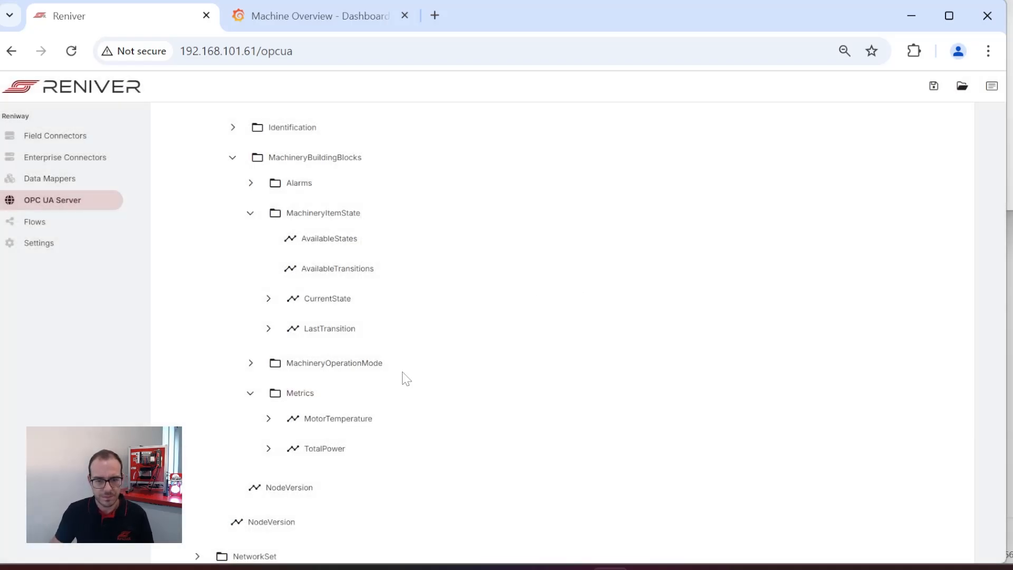
# Set the data type of the MotorTemperature variable to Double.
pyautogui.click(341, 419)
pyautogui.click(902, 232)
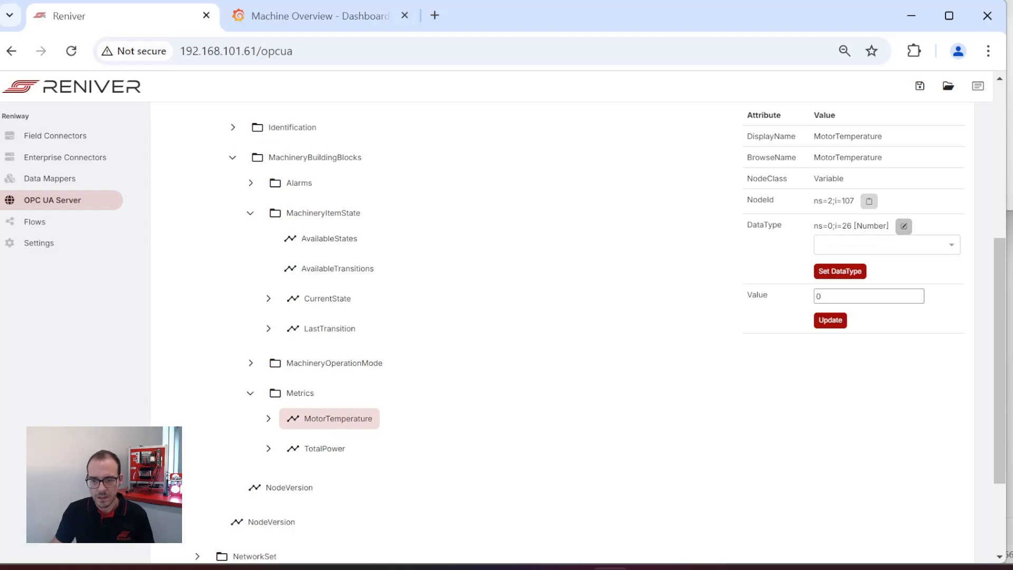
pyautogui.click(880, 246)
pyautogui.click(854, 289)
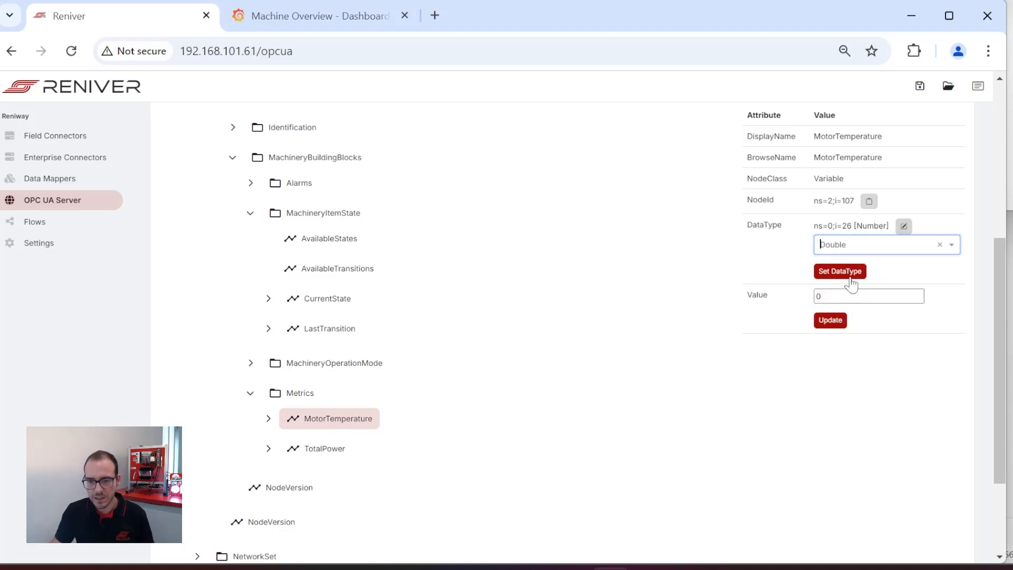
pyautogui.click(846, 273)
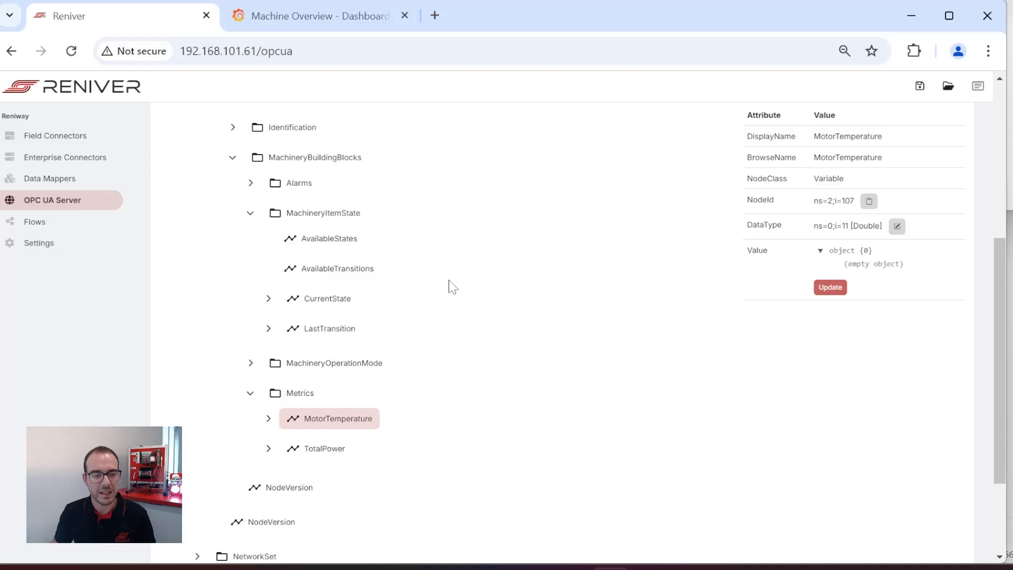
# In the flows, add an enterprise connector named OPCUAServer of type Reniway OPC UA Server and place it below TimeseriesDB.
pyautogui.click(50, 227)
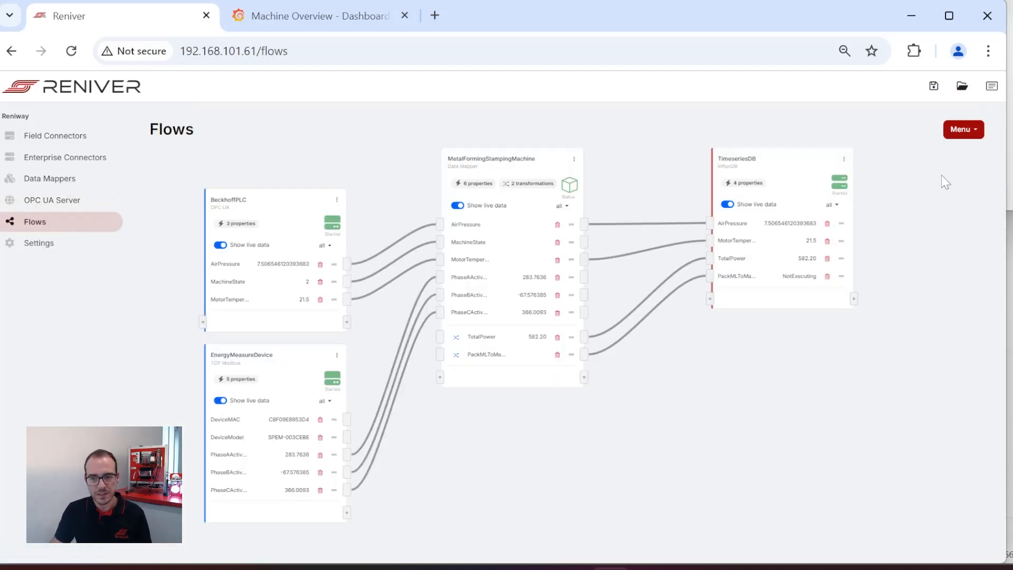
pyautogui.click(963, 130)
pyautogui.click(954, 207)
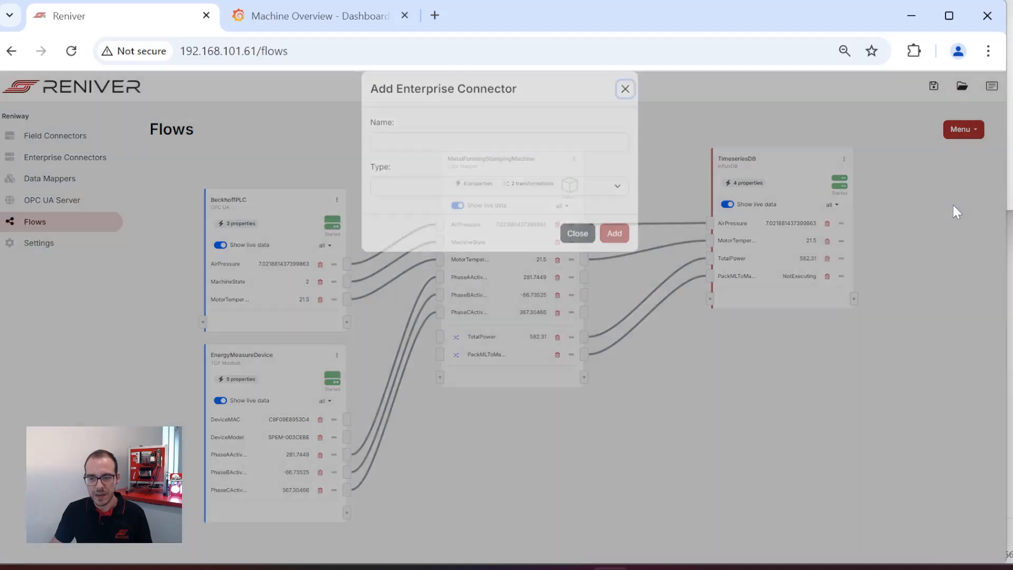
pyautogui.click(590, 204)
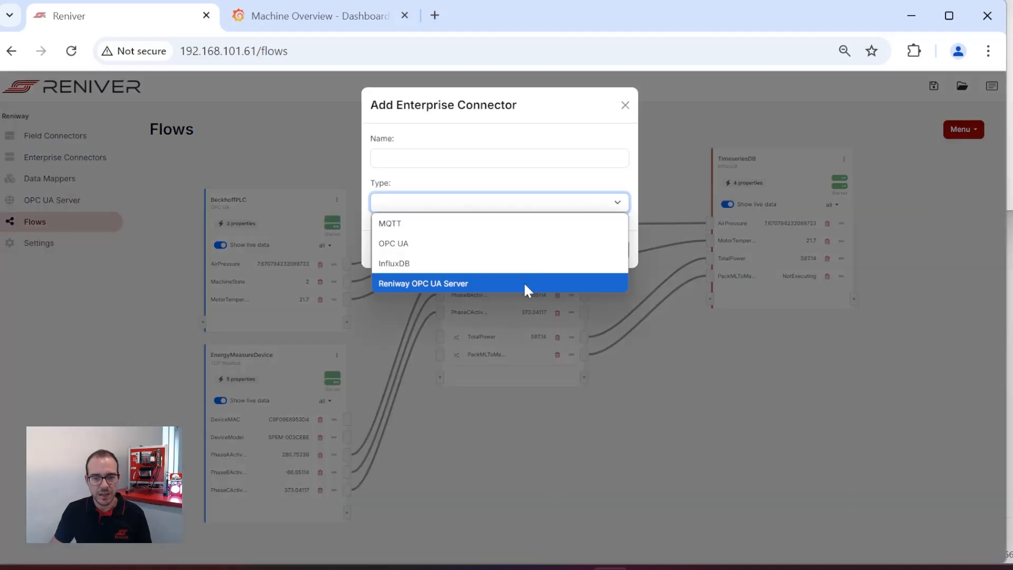
pyautogui.click(524, 284)
pyautogui.click(469, 158)
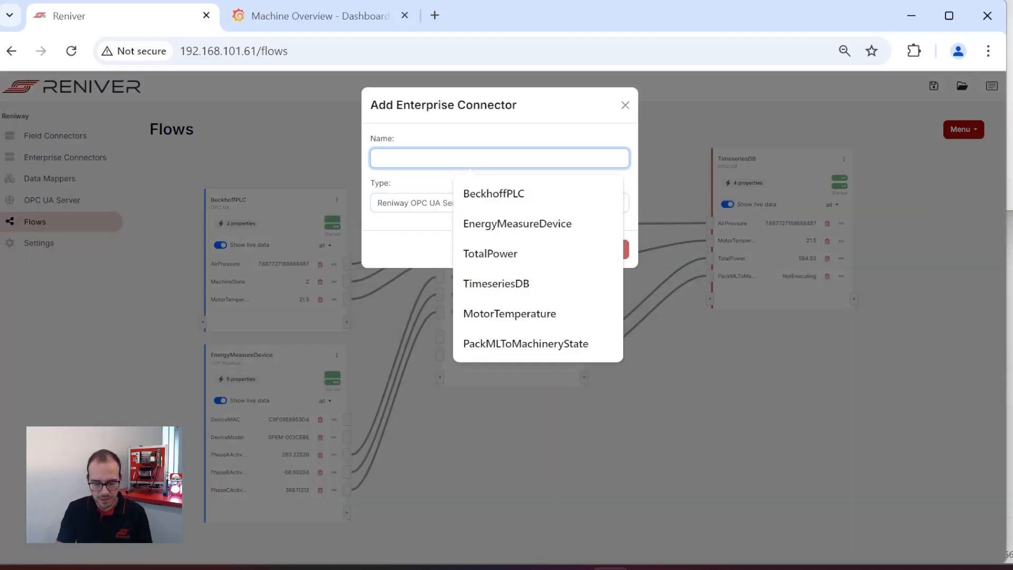
pyautogui.write('OPCUAServer')
pyautogui.click(493, 195)
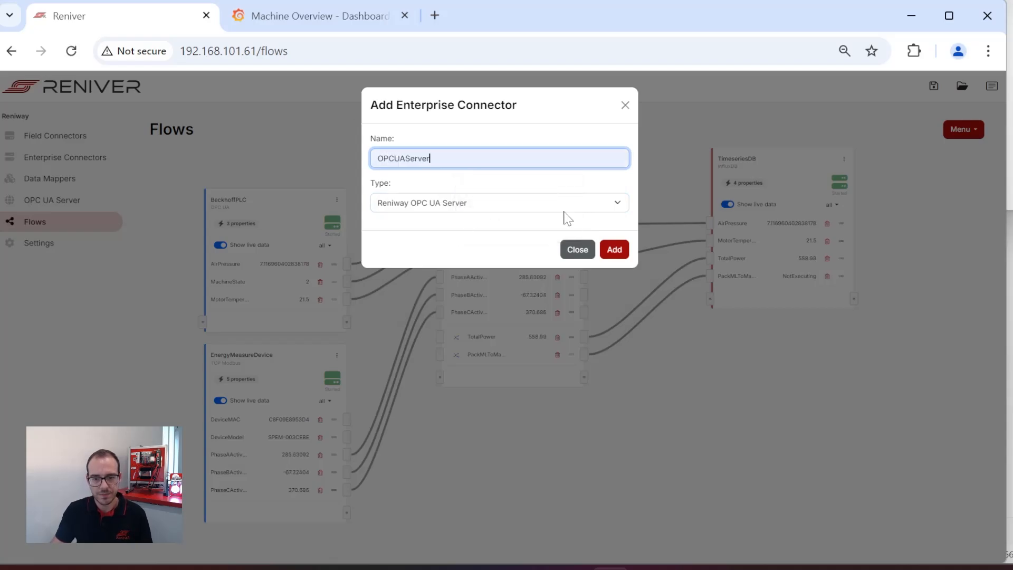
pyautogui.click(613, 249)
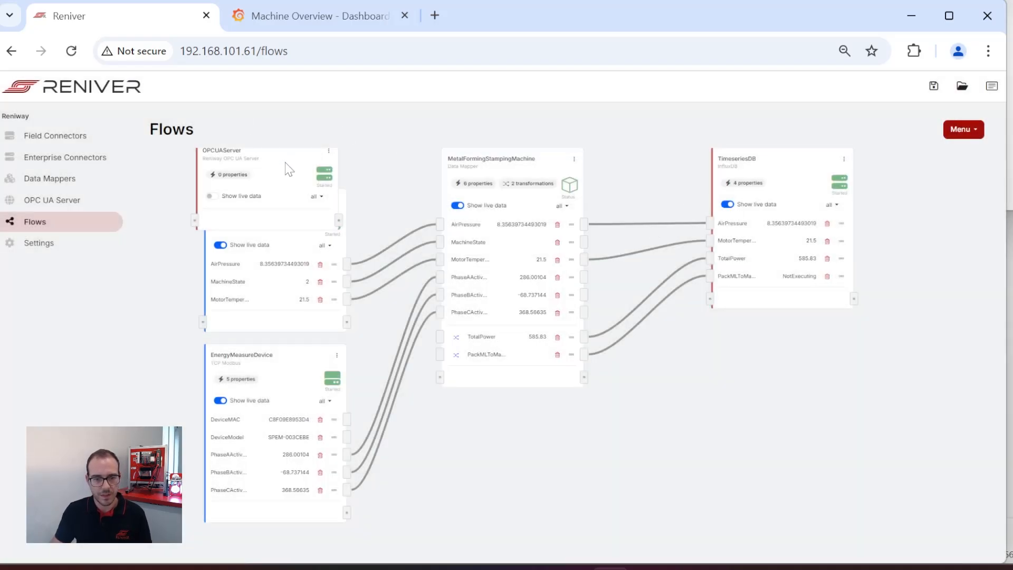
pyautogui.moveTo(287, 169); pyautogui.dragTo(803, 407)
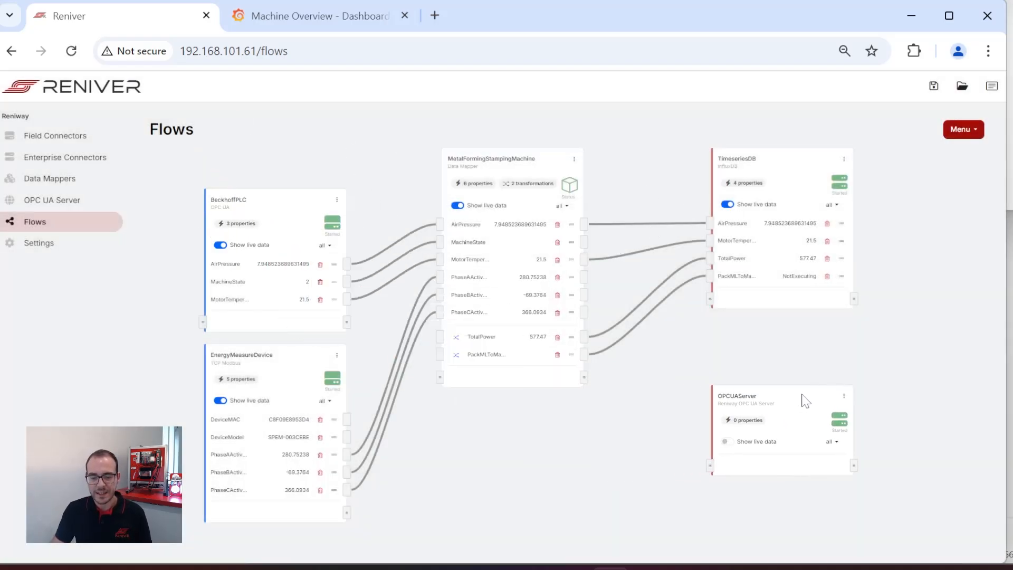
# Add the stamping machine's CurrentState, MotorTemperature and TotalPower nodes as properties of the OPCUAServer connector, choosing their direction.
pyautogui.click(844, 396)
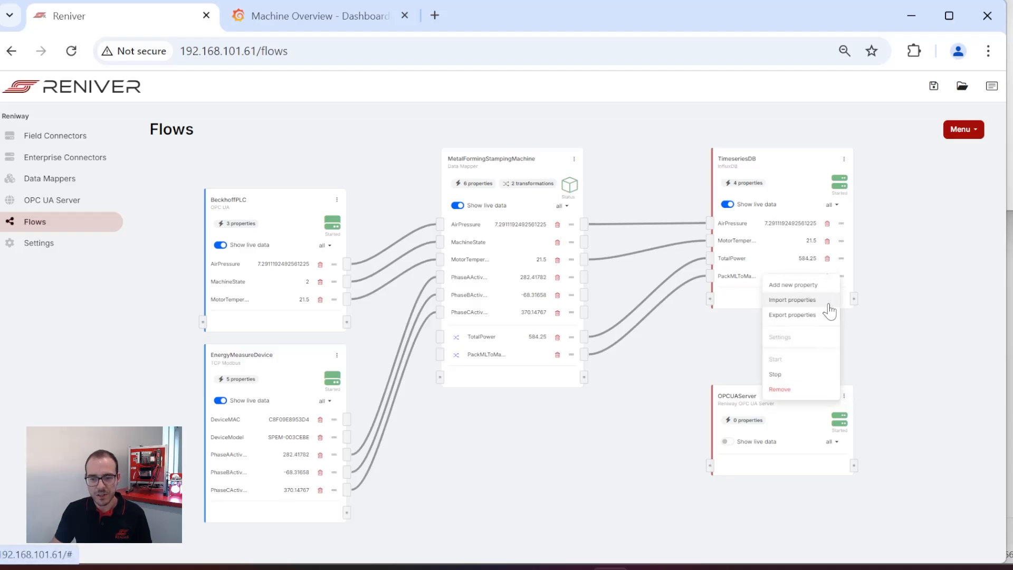
pyautogui.click(825, 285)
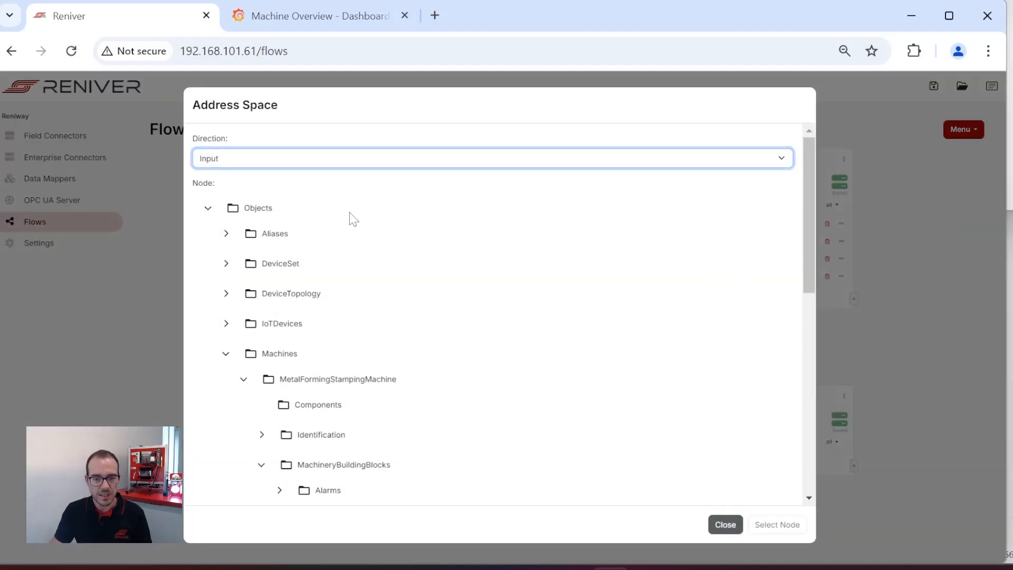
pyautogui.scroll(-5, 380, 226)
pyautogui.click(357, 355)
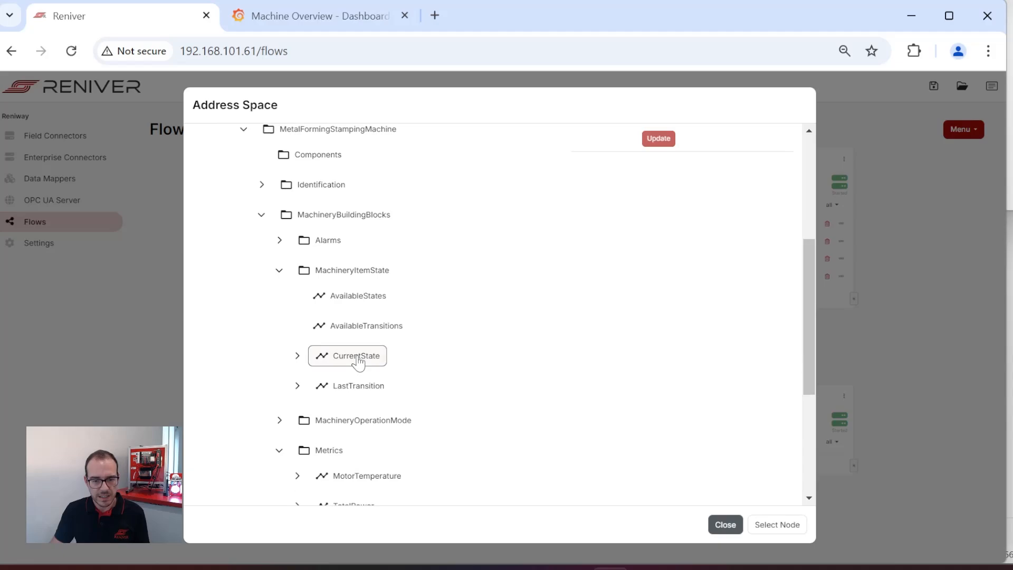
pyautogui.scroll(-3, 563, 331)
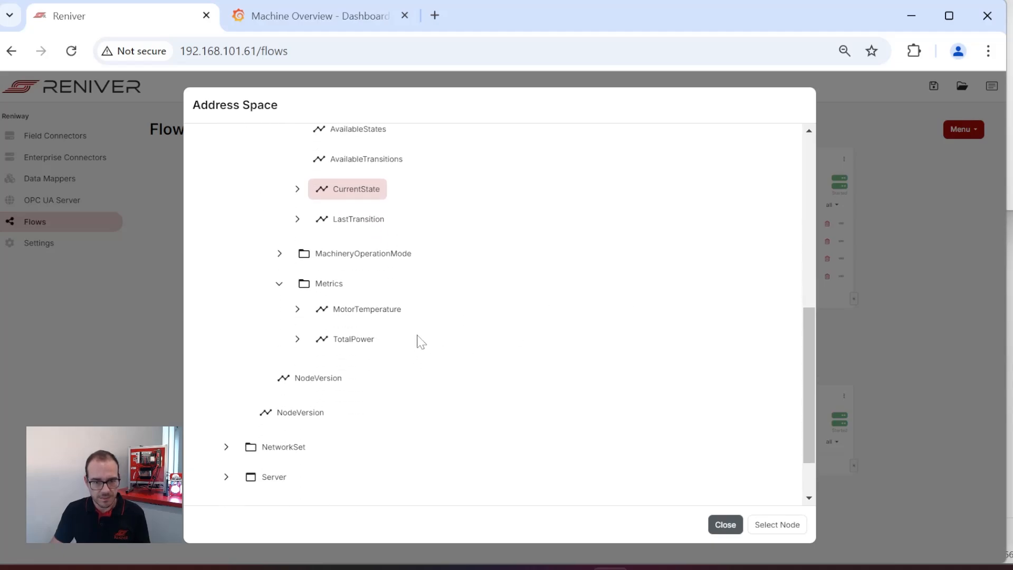
pyautogui.click(363, 316)
pyautogui.click(354, 342)
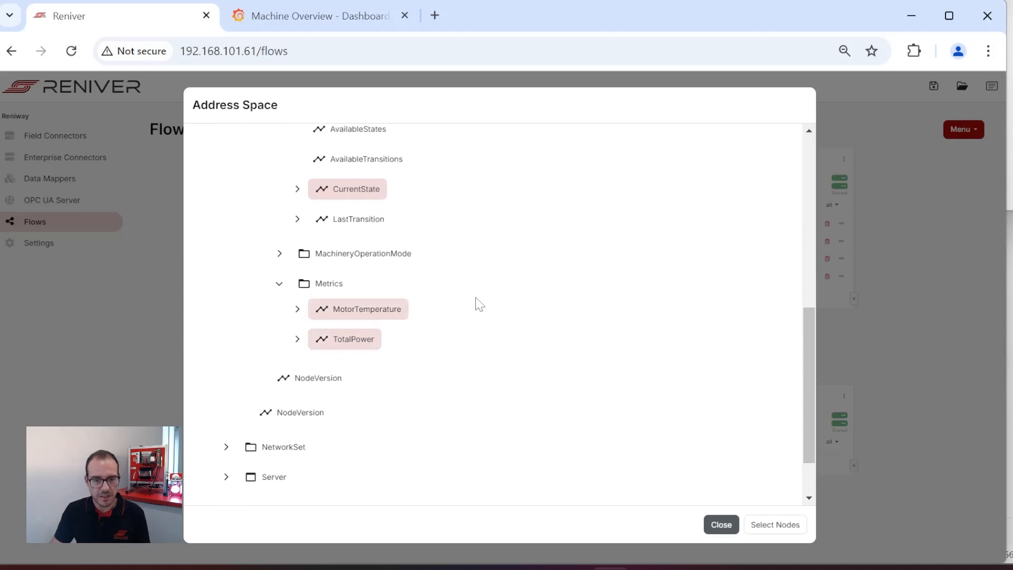
pyautogui.scroll(10, 480, 305)
pyautogui.click(406, 159)
pyautogui.click(372, 197)
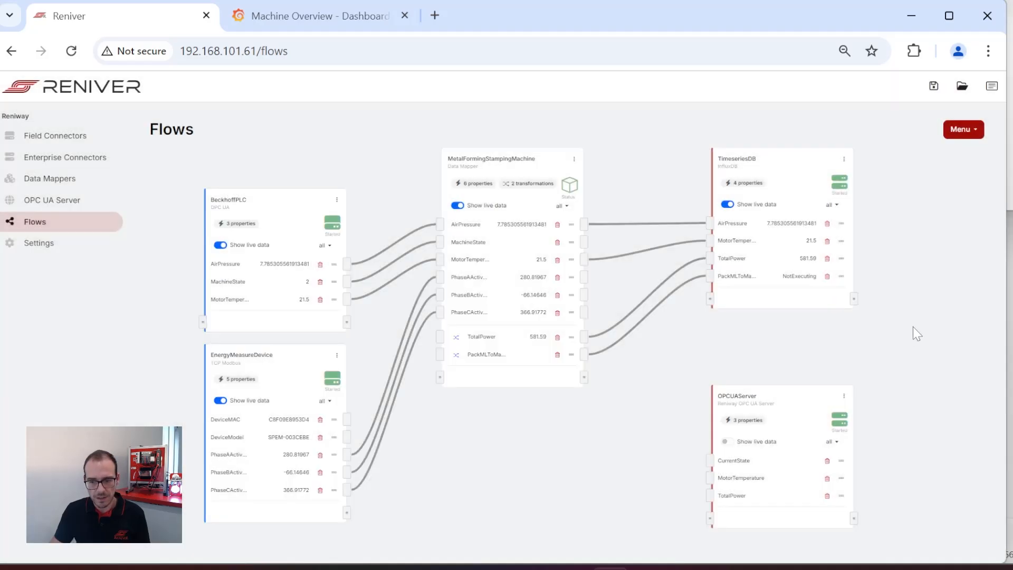
# Connect the data mapper's PackMLToMachineryState output to CurrentState, and its MotorTemperature and TotalPower outputs to the matching OPCUAServer properties.
pyautogui.moveTo(785, 399); pyautogui.dragTo(796, 389)
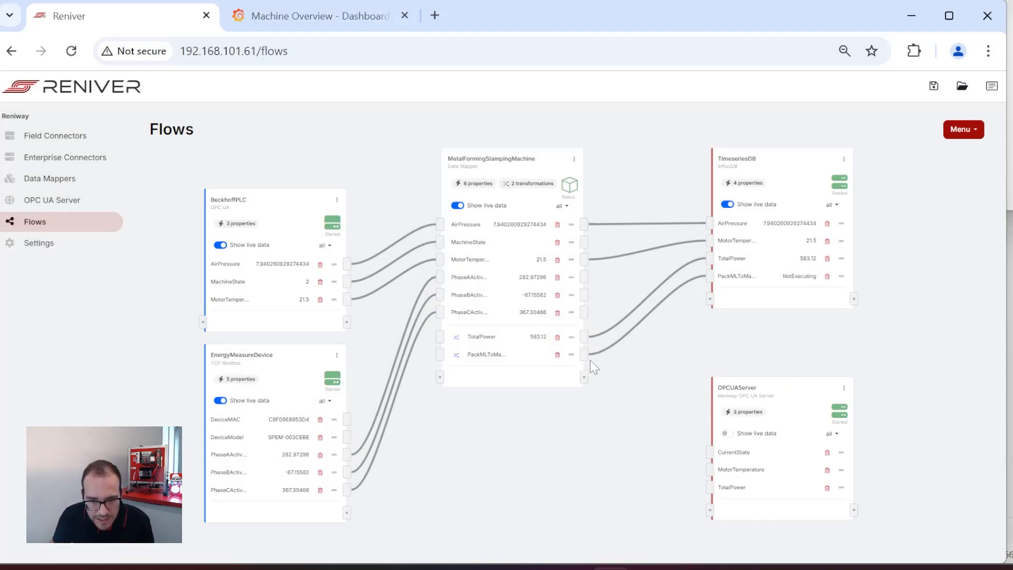
pyautogui.moveTo(584, 355); pyautogui.dragTo(709, 453)
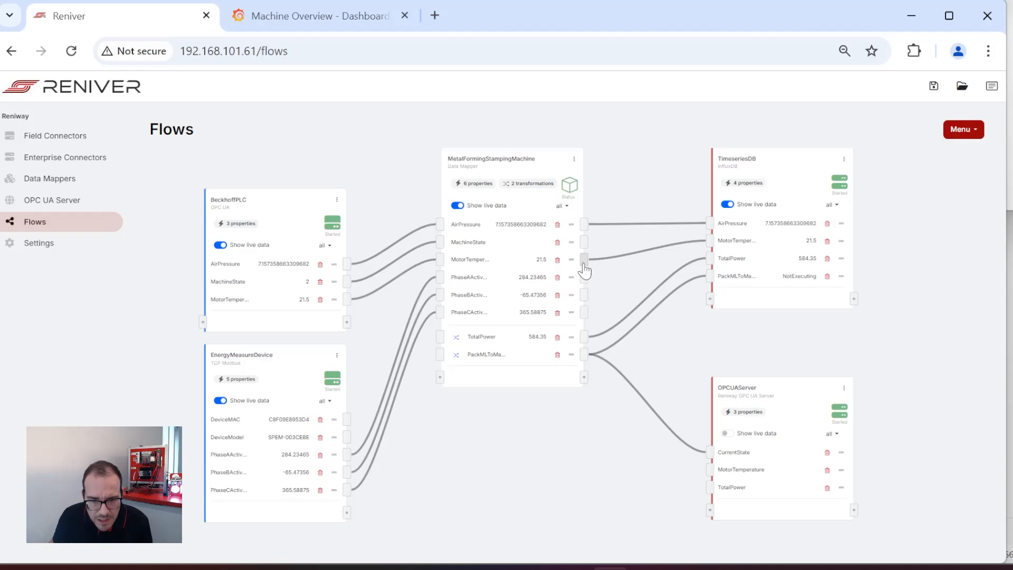
pyautogui.moveTo(584, 259); pyautogui.dragTo(709, 470)
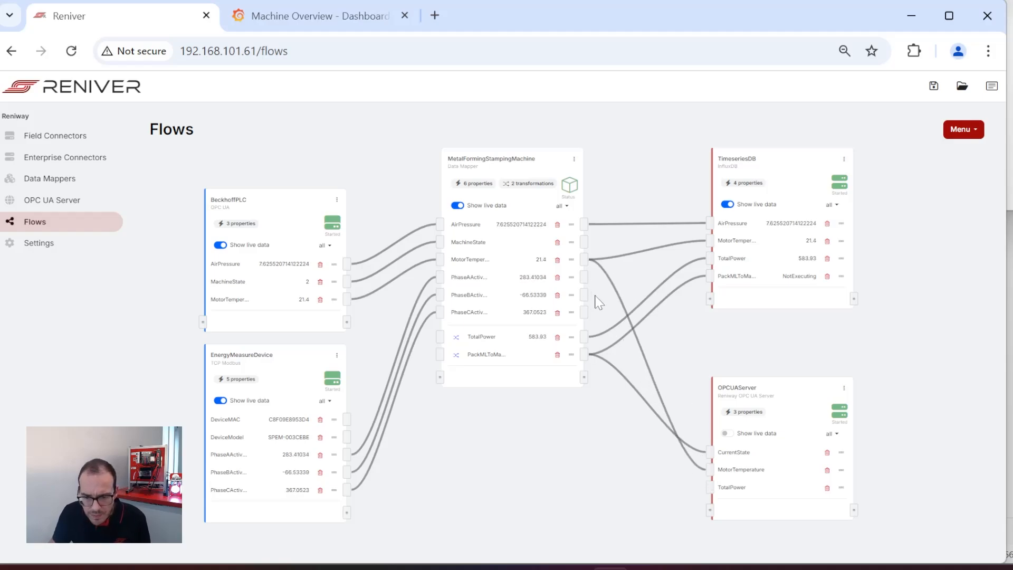
pyautogui.moveTo(585, 337); pyautogui.dragTo(711, 489)
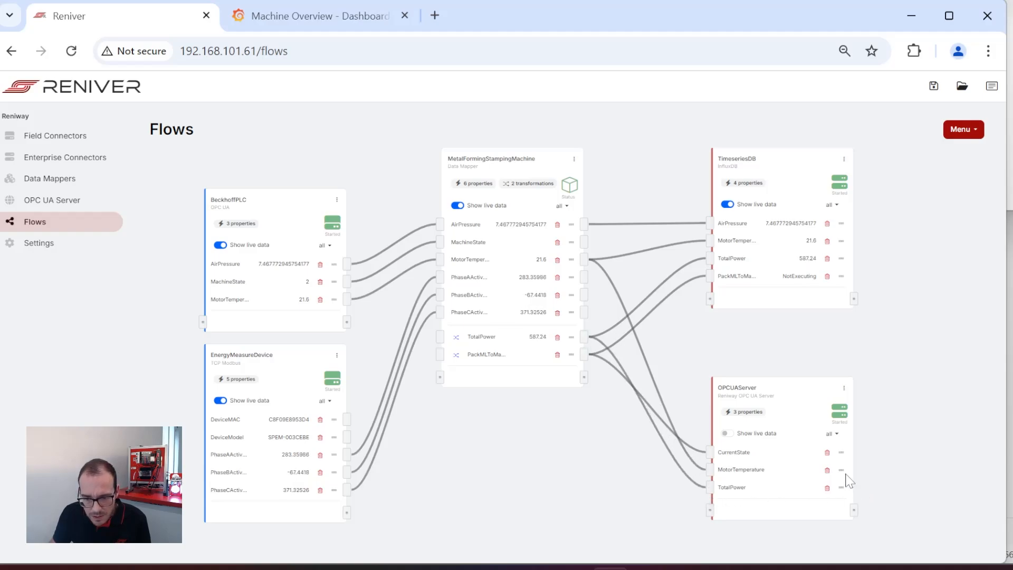
# Move MotorTemperature above CurrentState in the OPCUAServer connector and automatically rearrange the flow layout.
pyautogui.moveTo(841, 471); pyautogui.dragTo(839, 452)
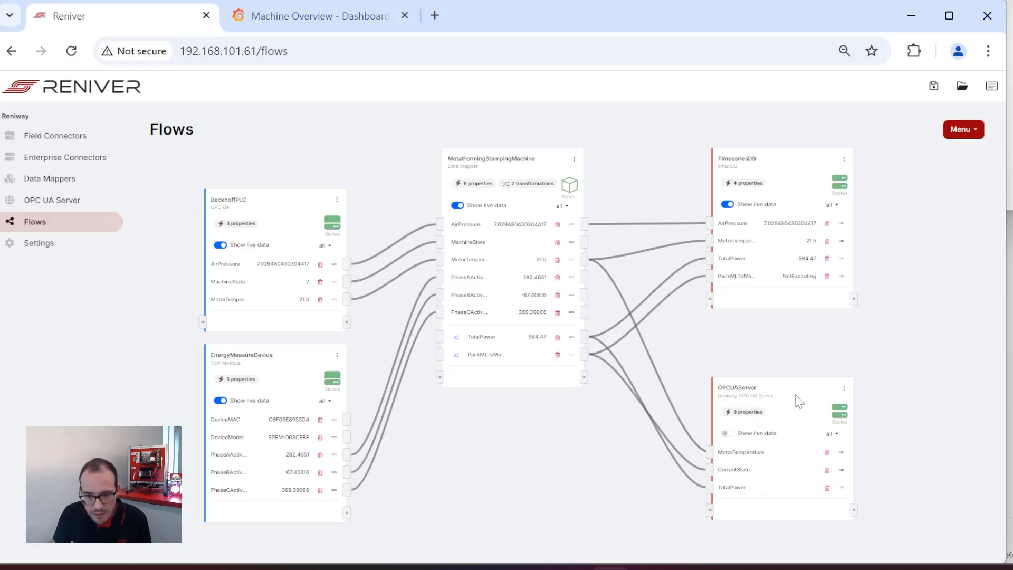
pyautogui.moveTo(796, 398); pyautogui.dragTo(799, 361)
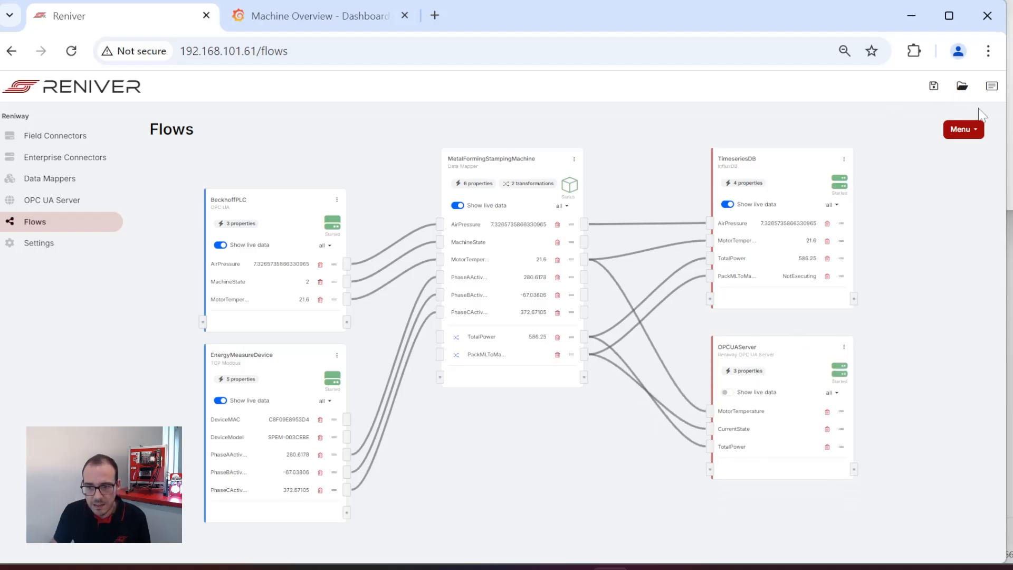
pyautogui.click(975, 136)
pyautogui.click(933, 309)
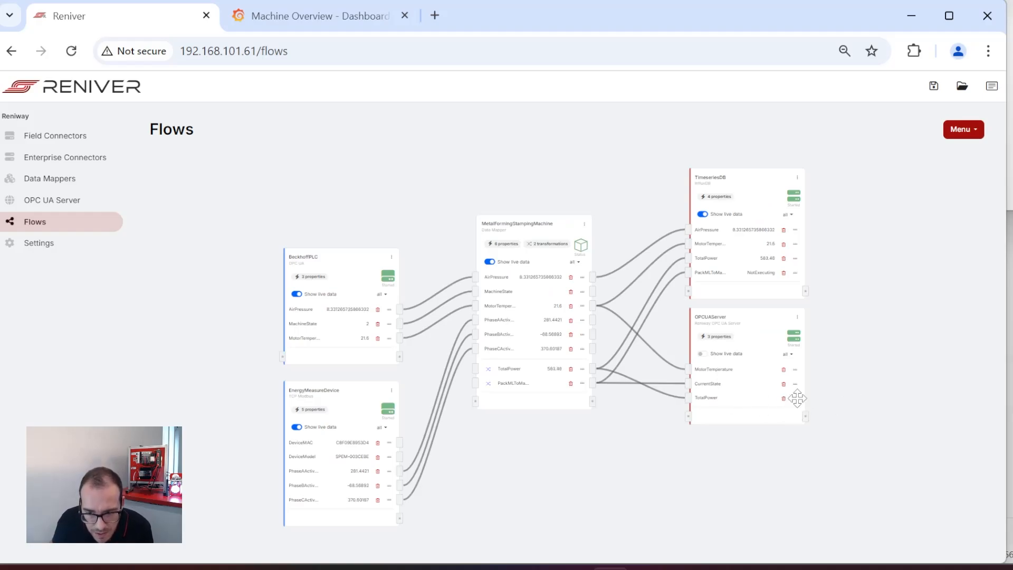
# Move TotalPower above CurrentState in the OPCUAServer connector and turn on its live data.
pyautogui.moveTo(797, 399); pyautogui.dragTo(796, 391)
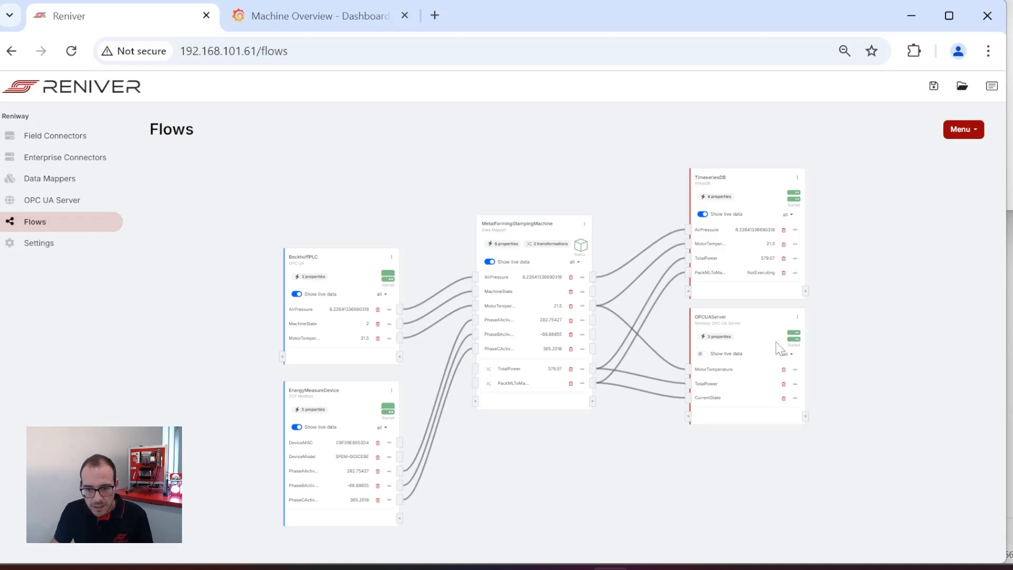
pyautogui.click(702, 353)
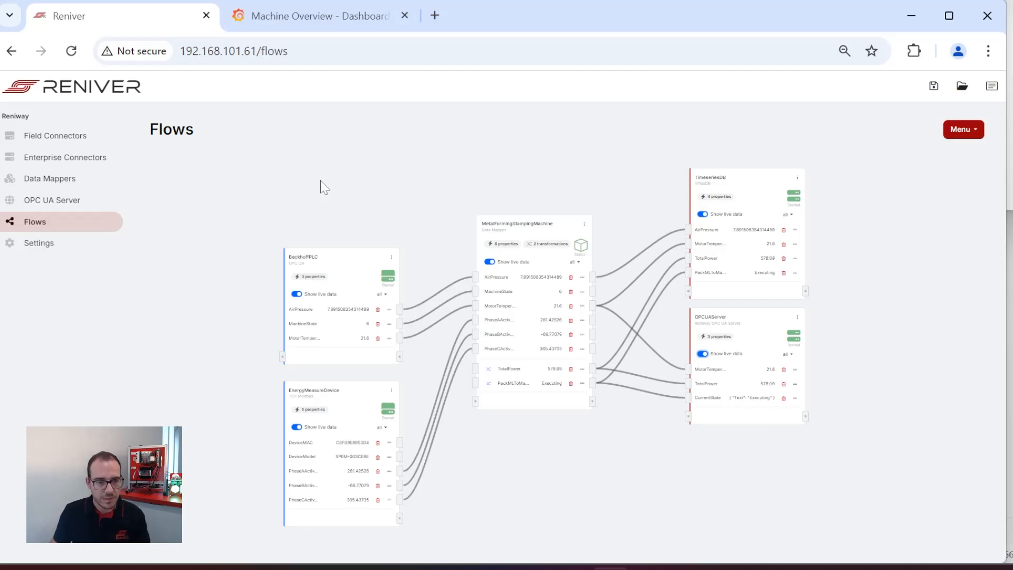
# In the OPC UA server's address space, examine the values of the machine's CurrentState, MotorTemperature and TotalPower variables.
pyautogui.click(21, 205)
pyautogui.scroll(-5, 425, 202)
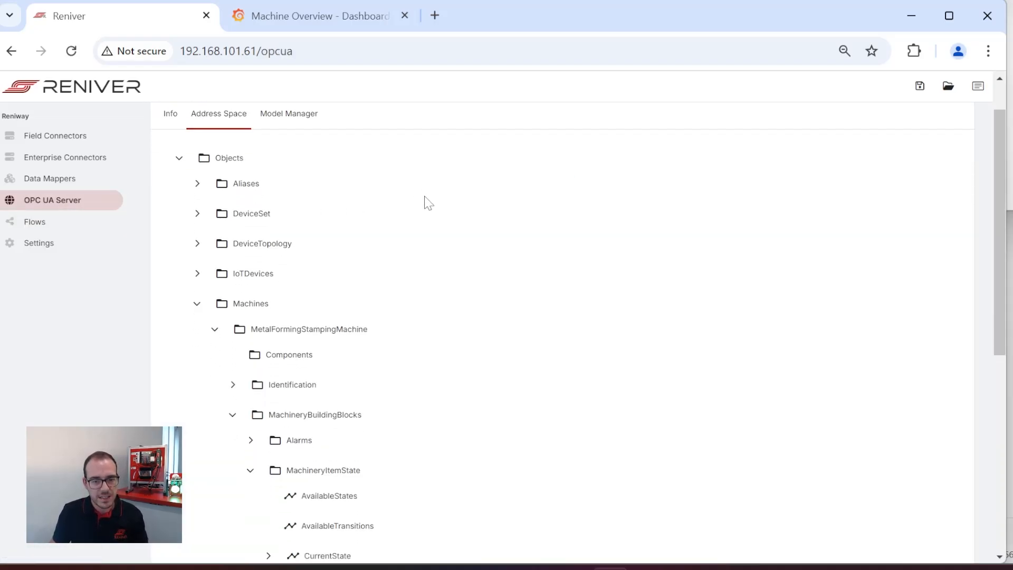
pyautogui.click(338, 359)
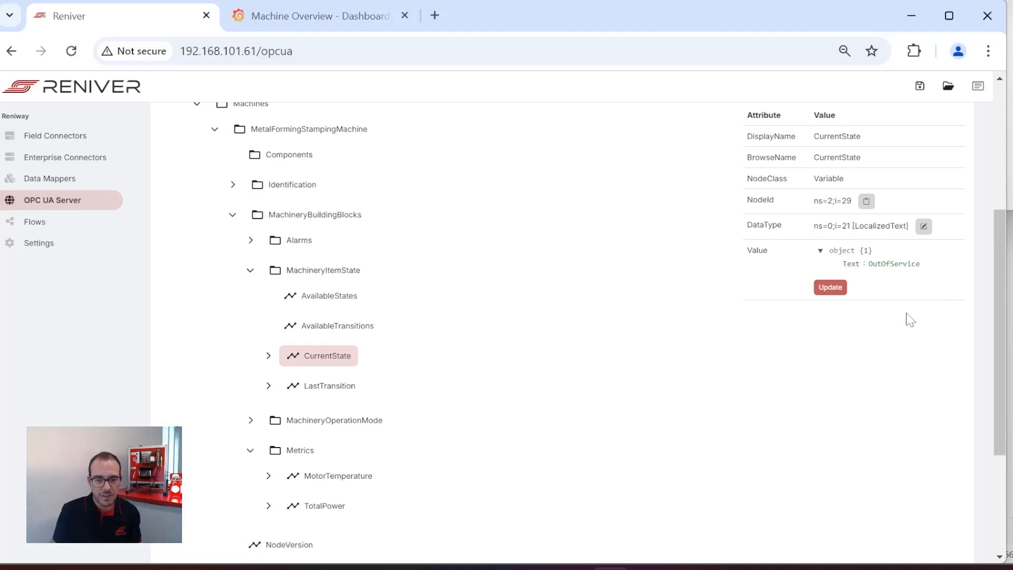
pyautogui.click(346, 479)
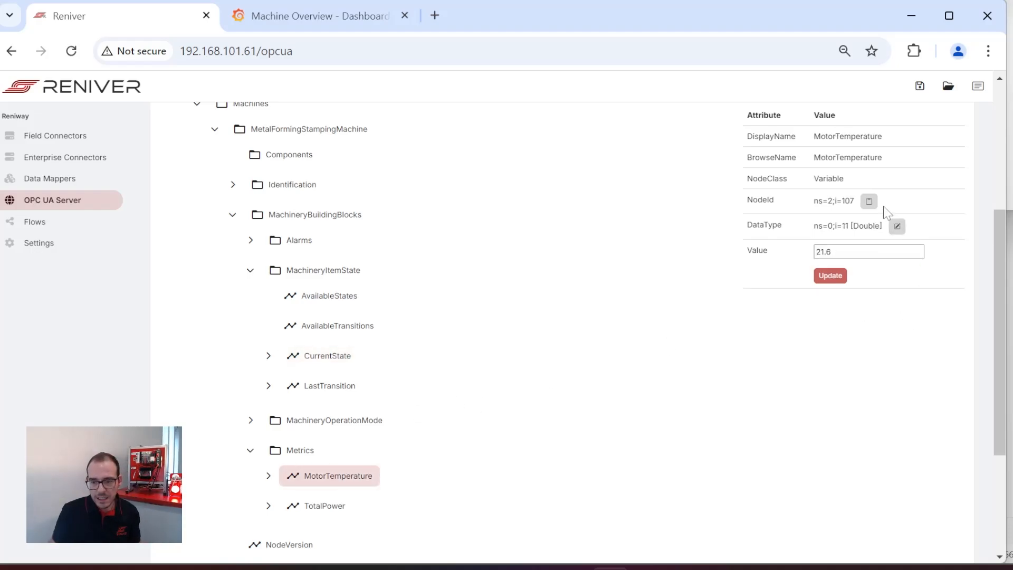
pyautogui.click(325, 507)
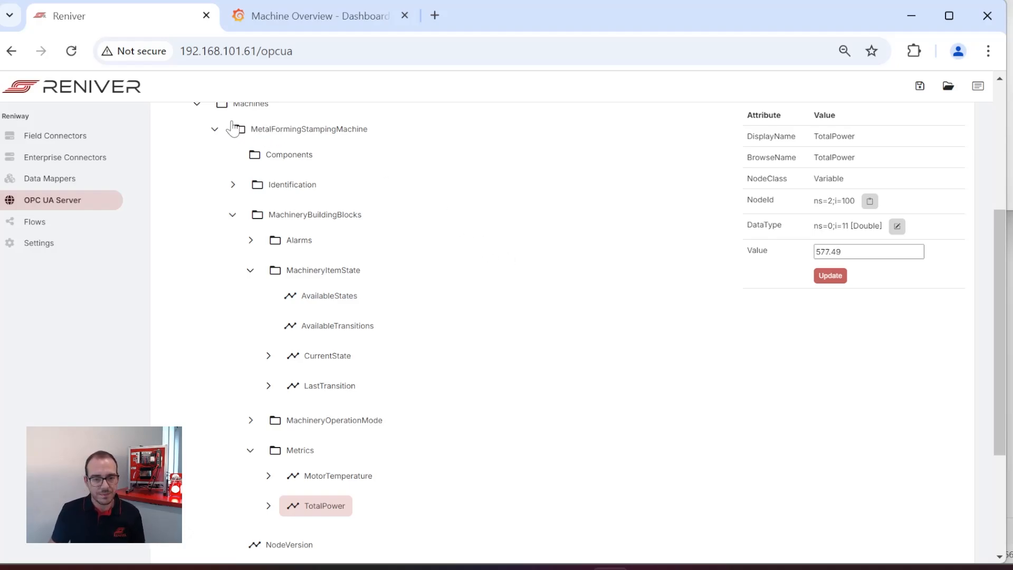
# Collapse the machine and Objects branches of the address space and return to the flows overview.
pyautogui.click(215, 128)
pyautogui.click(179, 187)
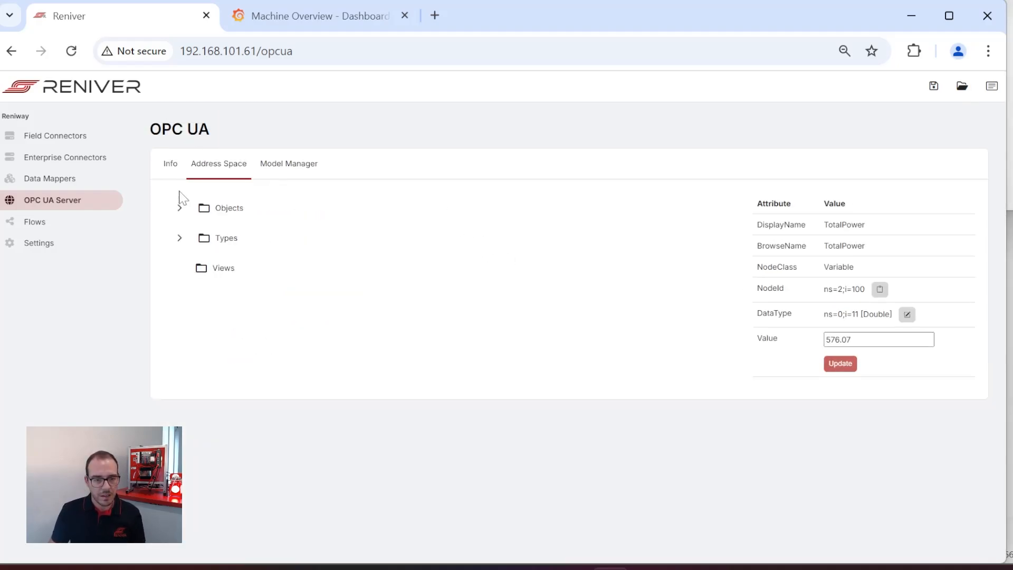
pyautogui.click(45, 224)
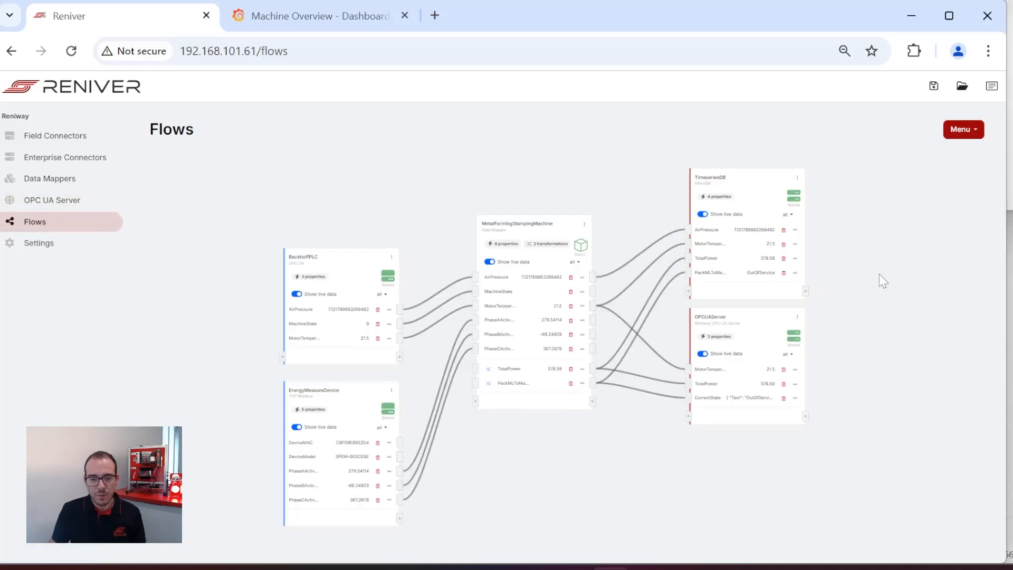